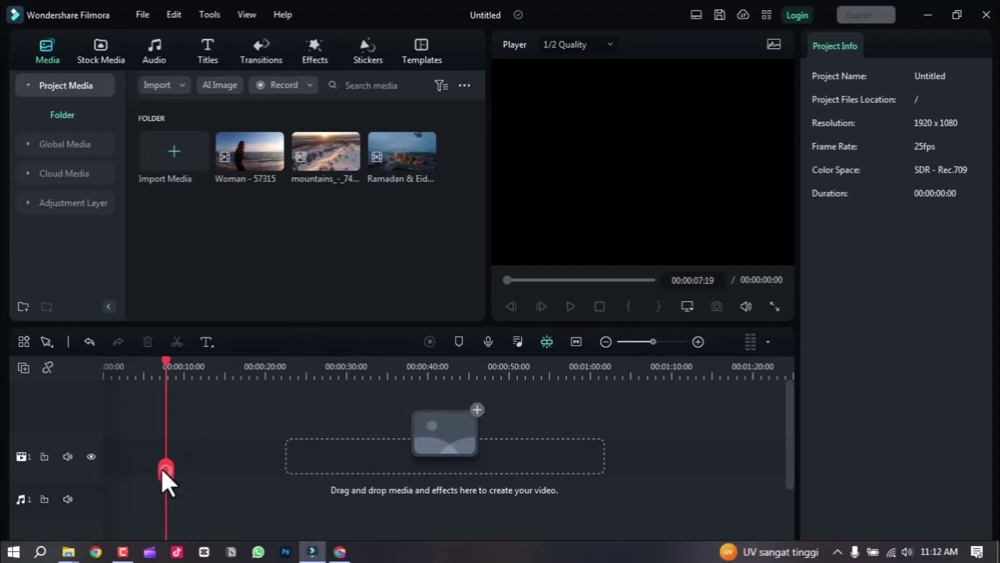
Place the beach, mountain and Ramadan clips in sequence on the video track, then scrub to the night mosque shot
drag(166, 469, 120, 475)
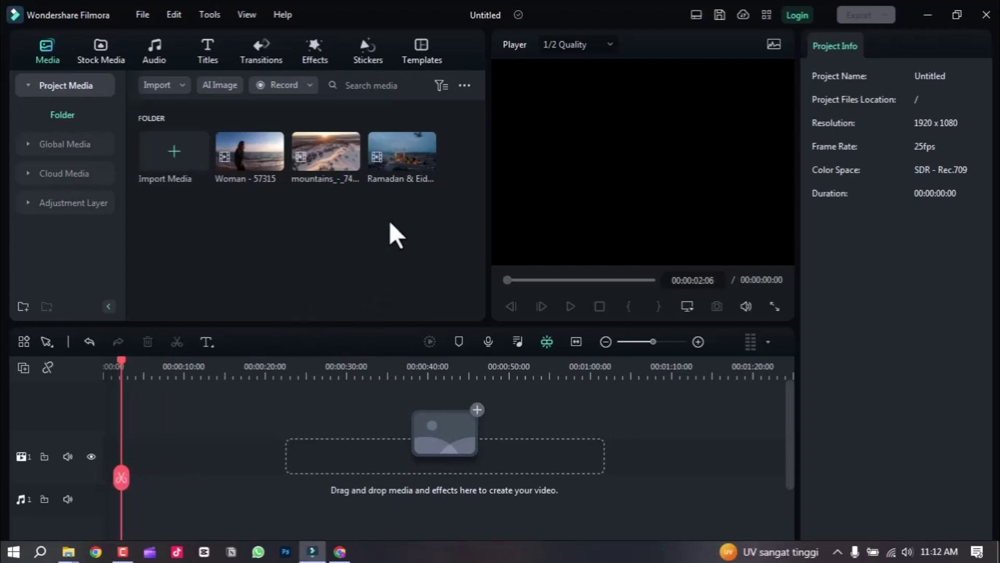
mouse_move(391, 214)
mouse_down()
mouse_move(254, 151)
mouse_move(133, 465)
mouse_move(118, 467)
mouse_move(352, 449)
mouse_up()
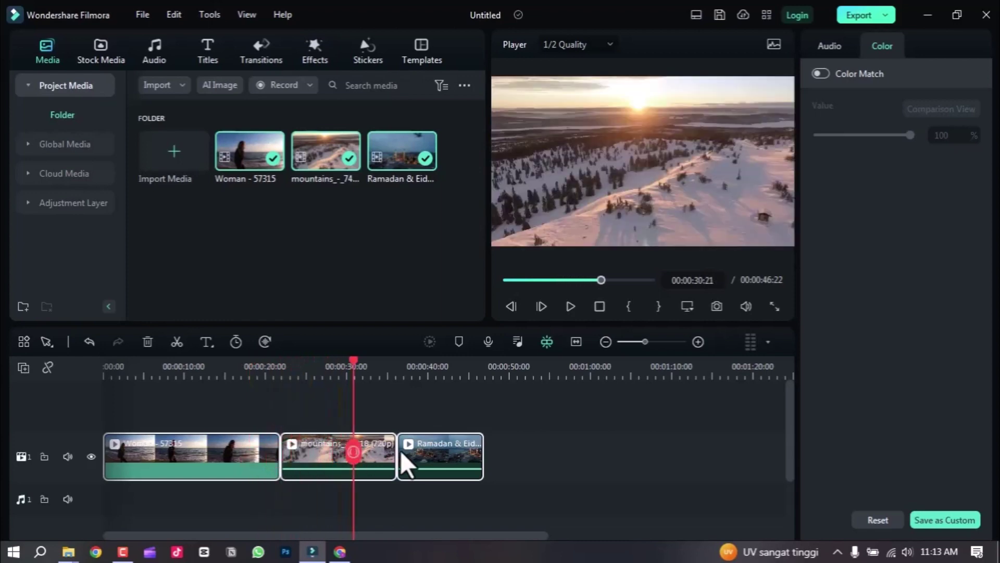
click(437, 453)
mouse_move(438, 453)
mouse_down()
mouse_move(454, 458)
mouse_move(225, 463)
mouse_up()
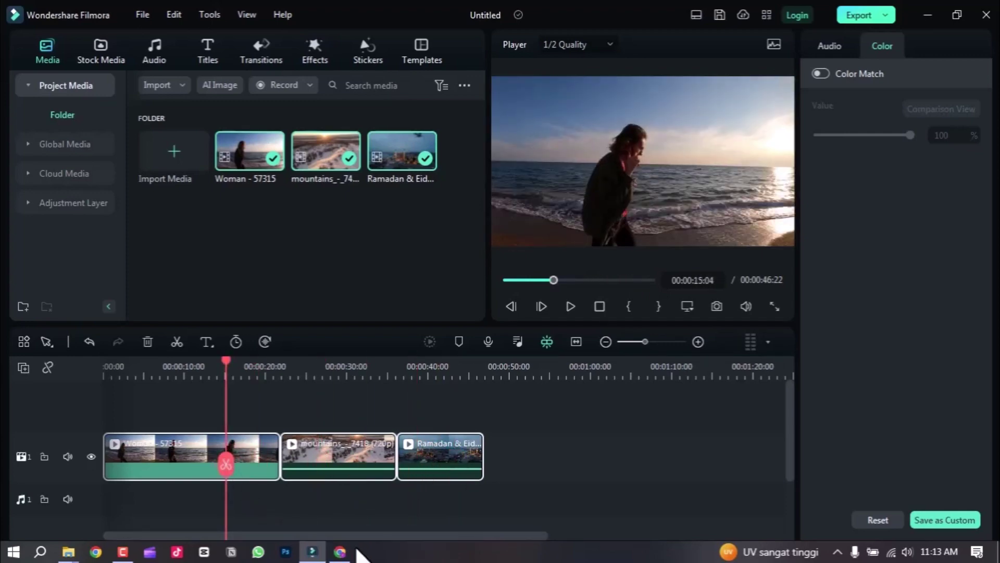
Bring Chrome forward and rerun the 'scene harry potter colour palette' image search
mouse_move(345, 555)
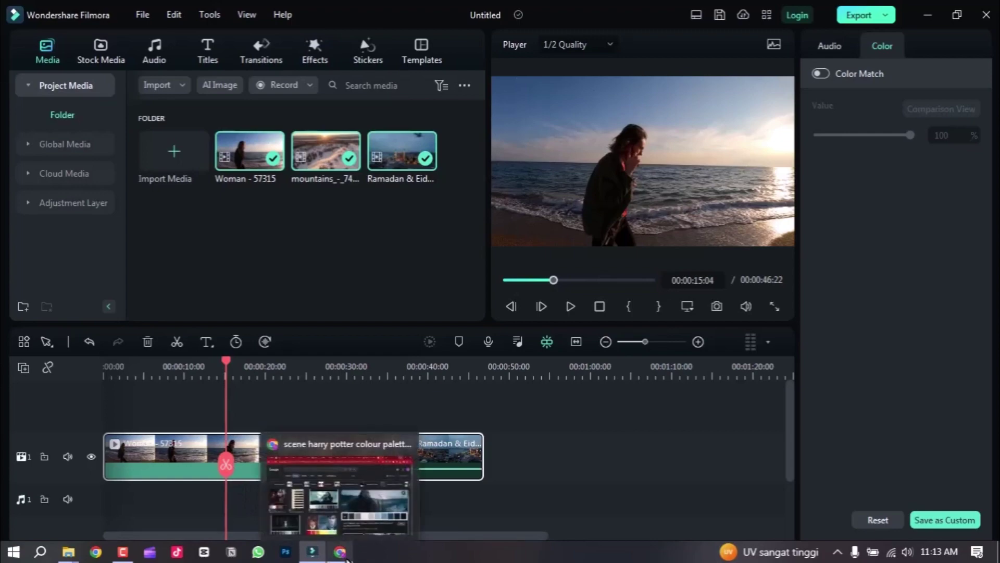
click(347, 521)
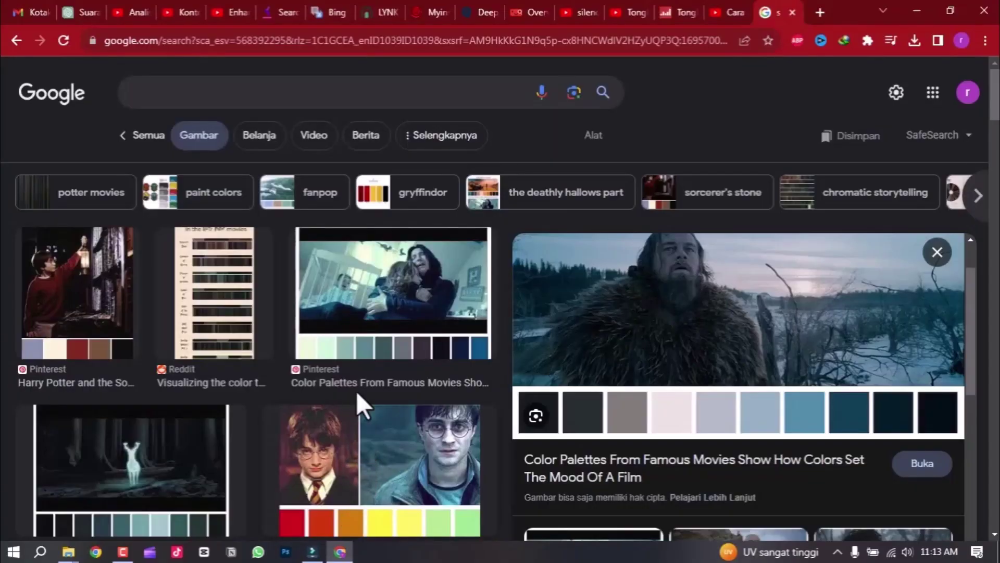
click(245, 93)
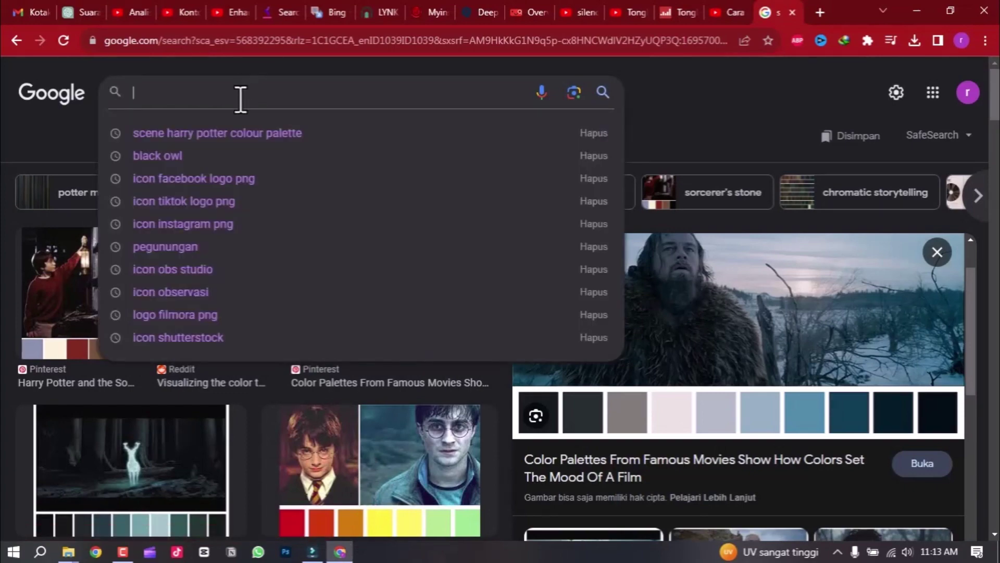
click(233, 133)
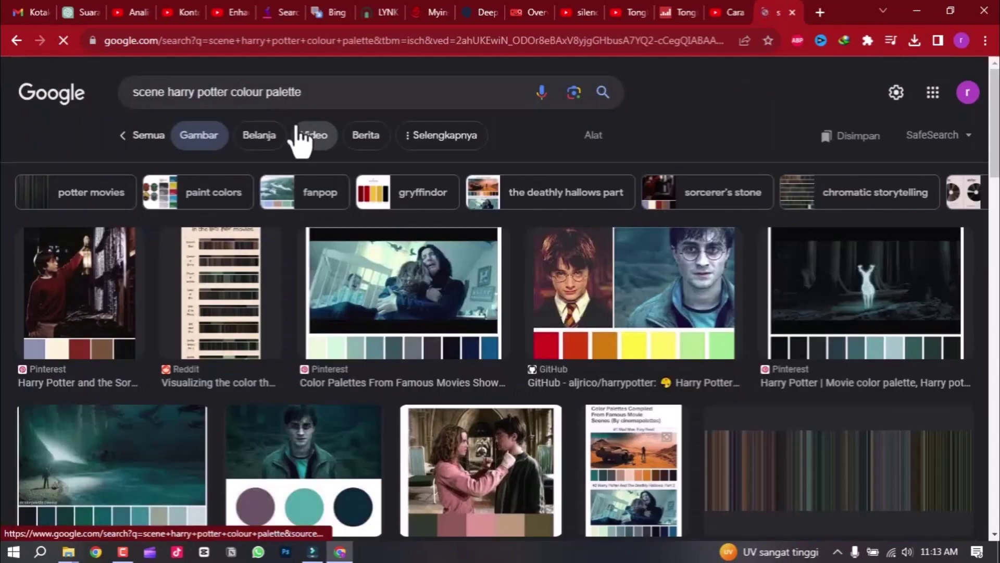
scroll(471, 245, down, 3)
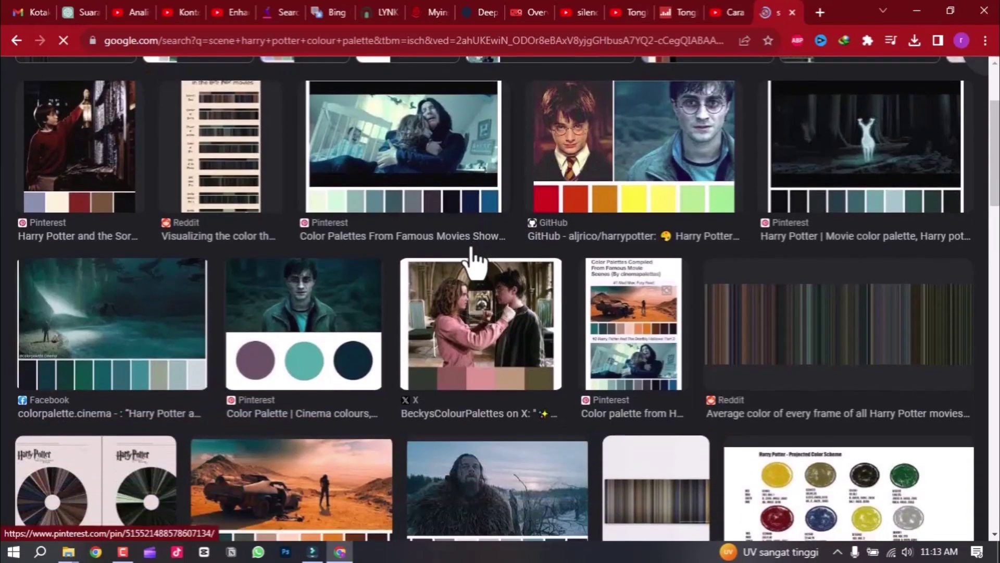
scroll(448, 271, down, 3)
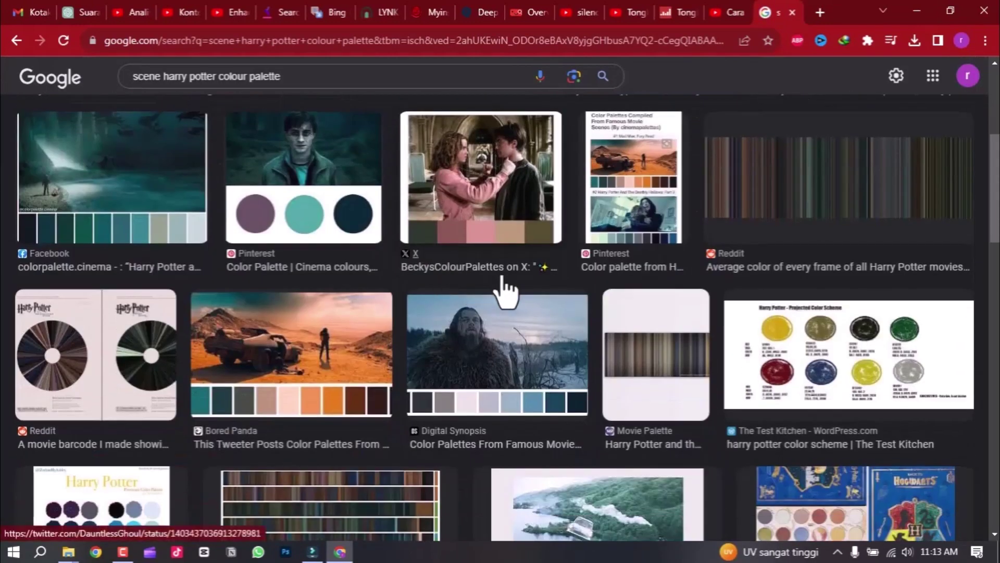
scroll(534, 305, down, 2)
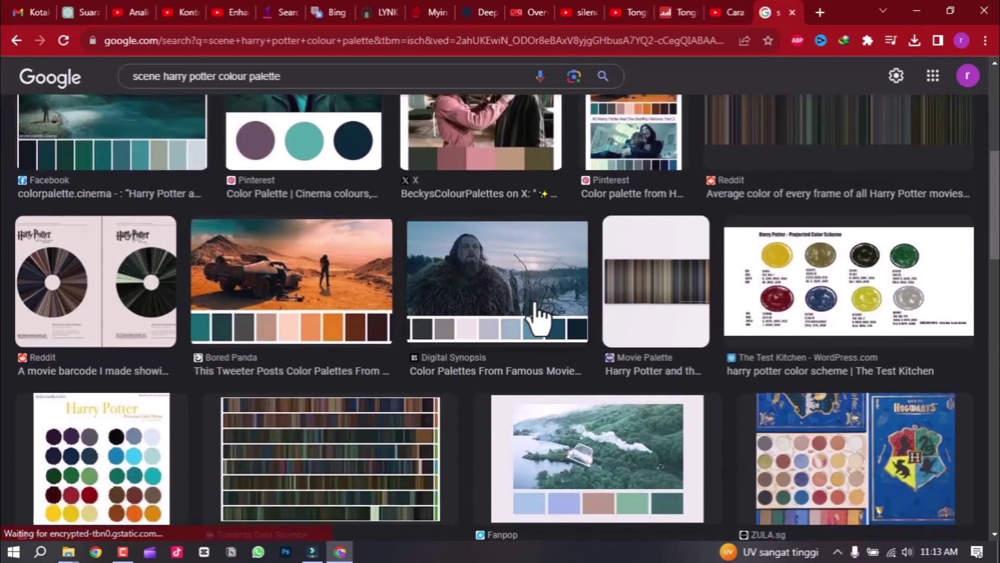
Browse the palette results, previewing the Digital Synopsis fur-coat image and then the Dune image
click(521, 273)
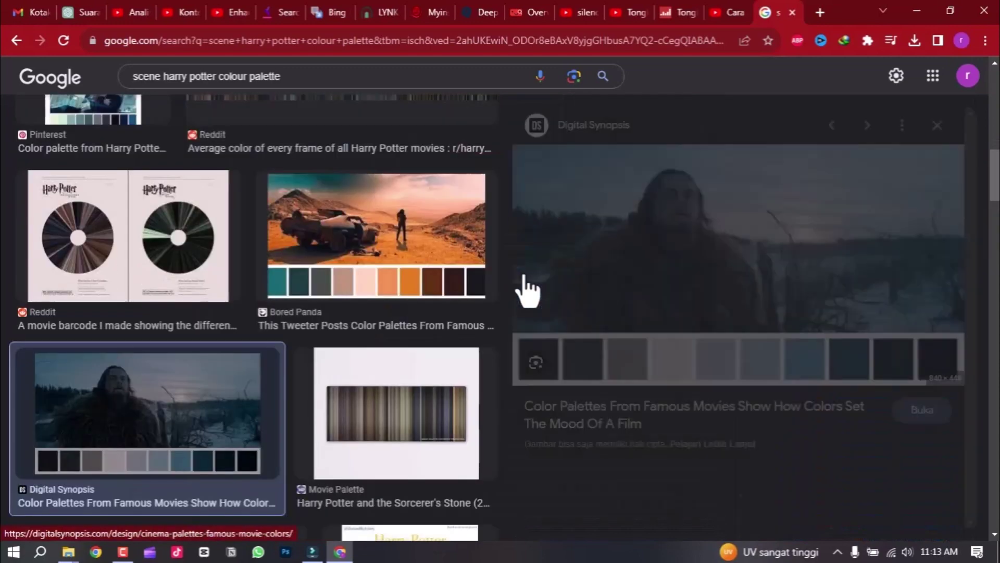
scroll(739, 276, down, 6)
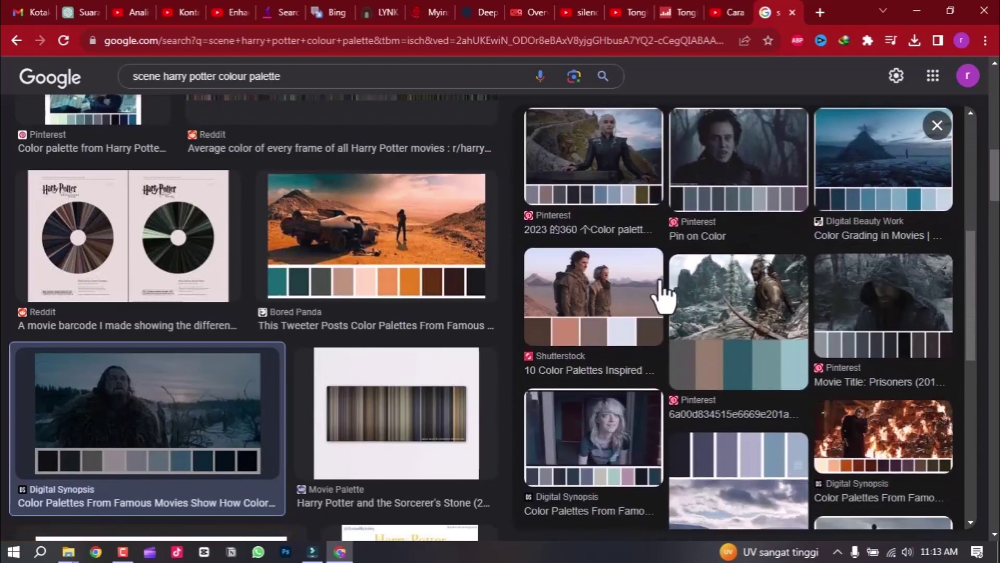
scroll(667, 250, up, 5)
scroll(682, 250, up, 1)
scroll(672, 283, down, 6)
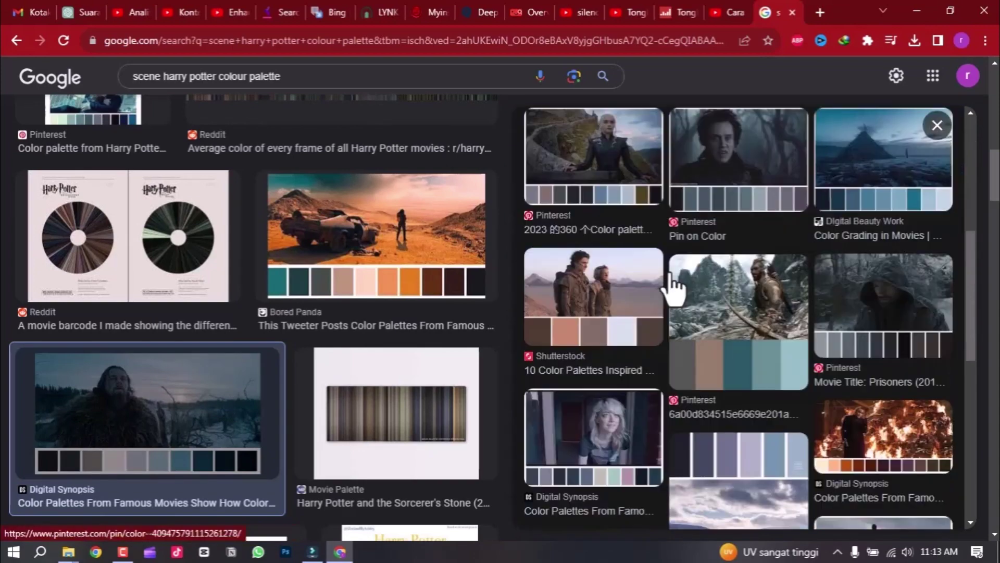
click(617, 296)
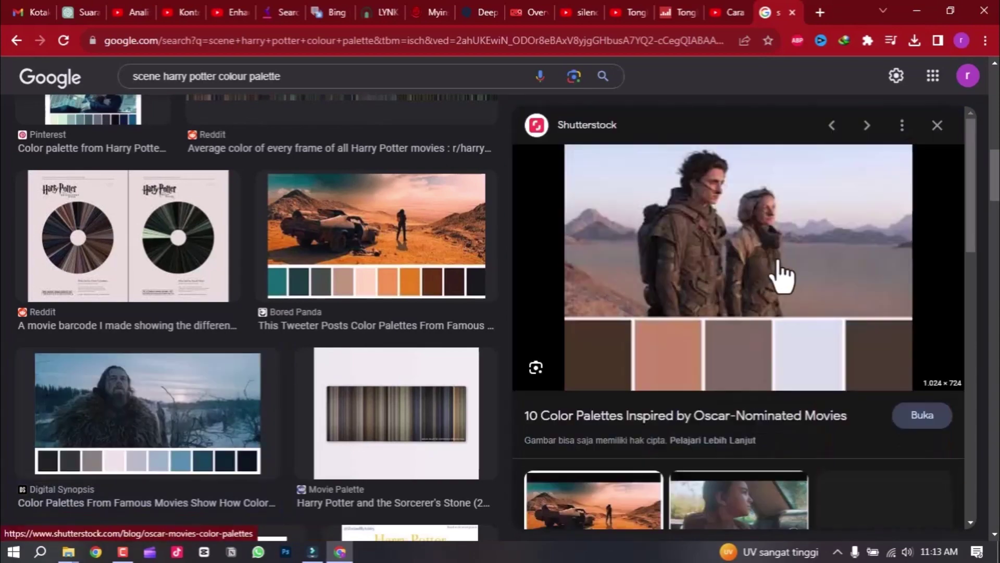
Save the Dune palette image to the THUMBNAIL folder as 1
right_click(739, 236)
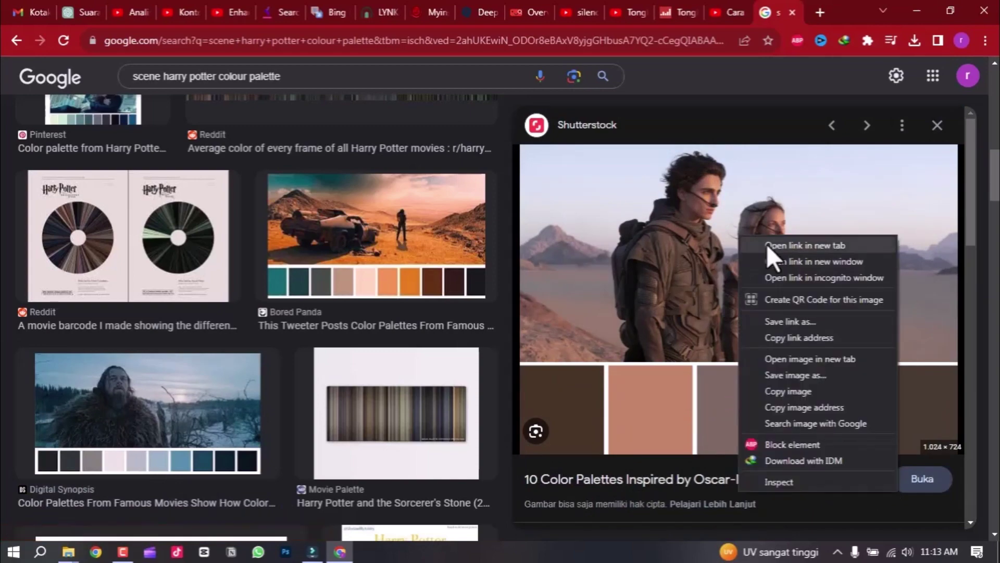
click(807, 376)
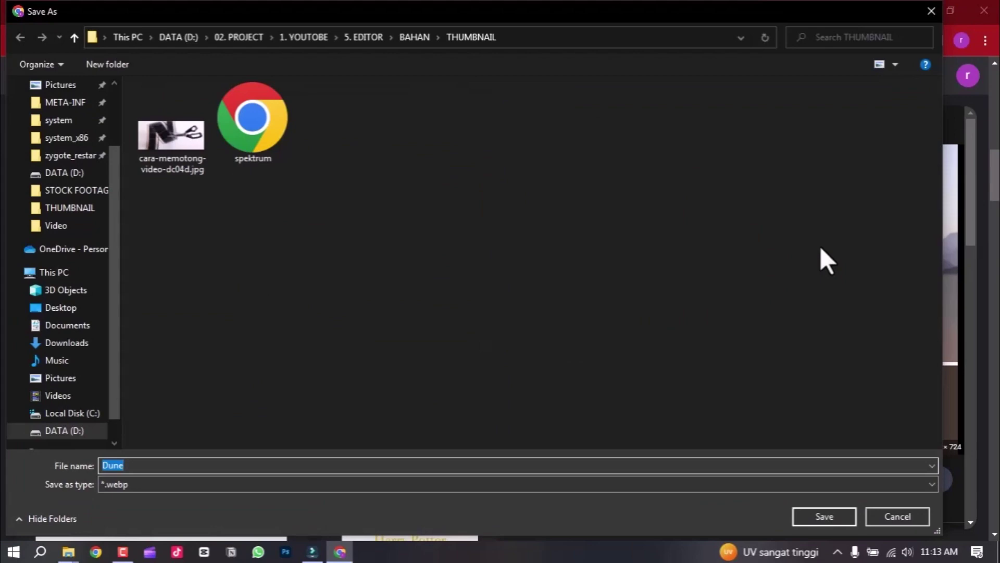
text(1)
key(Return)
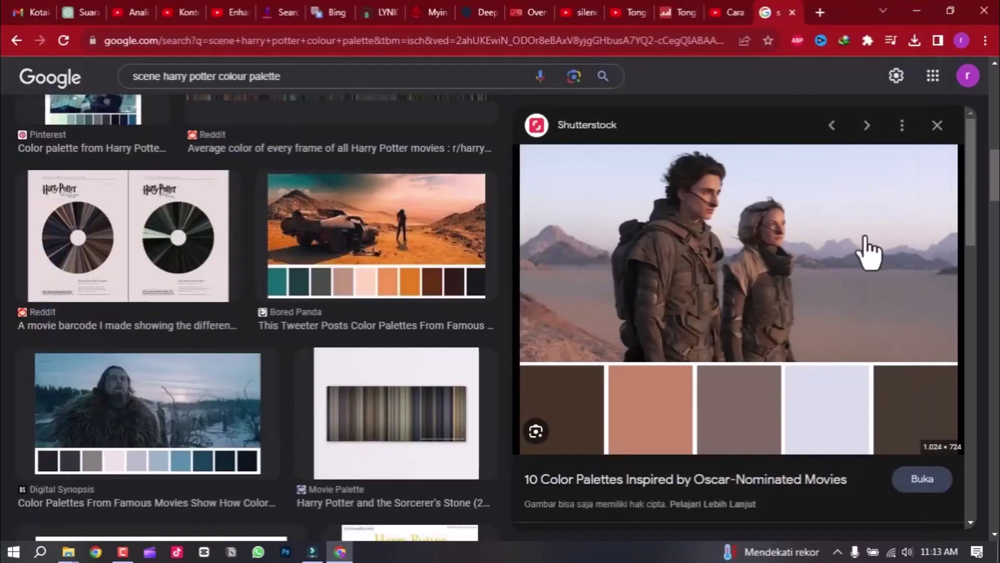
Save the Mad Max: Fury Road palette image as 1
scroll(875, 313, down, 6)
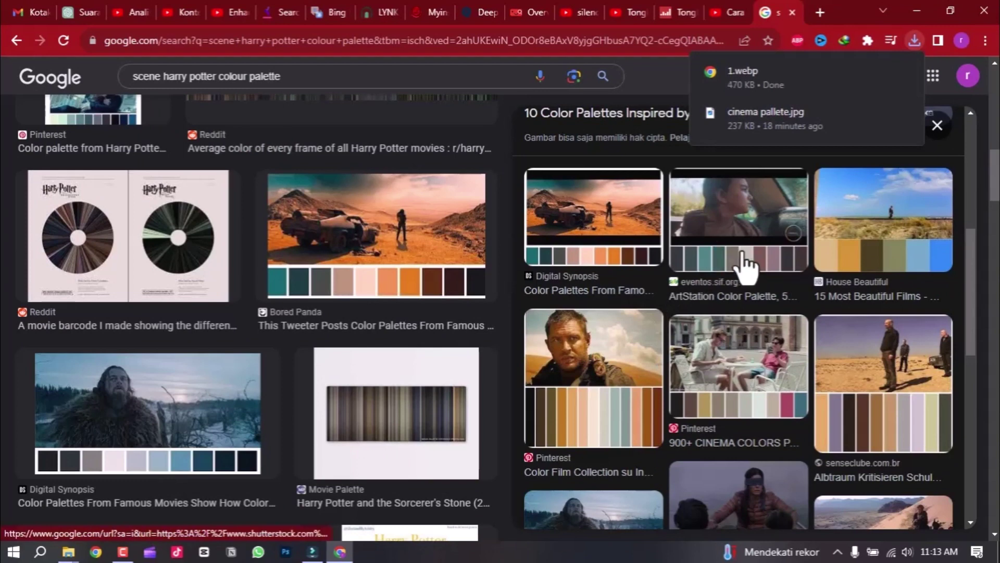
click(607, 380)
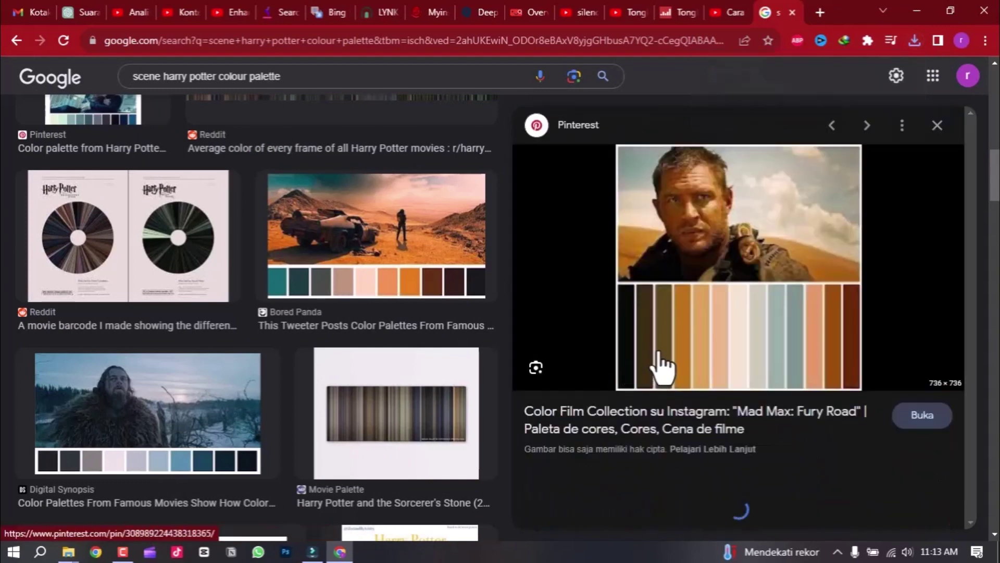
right_click(713, 256)
click(800, 395)
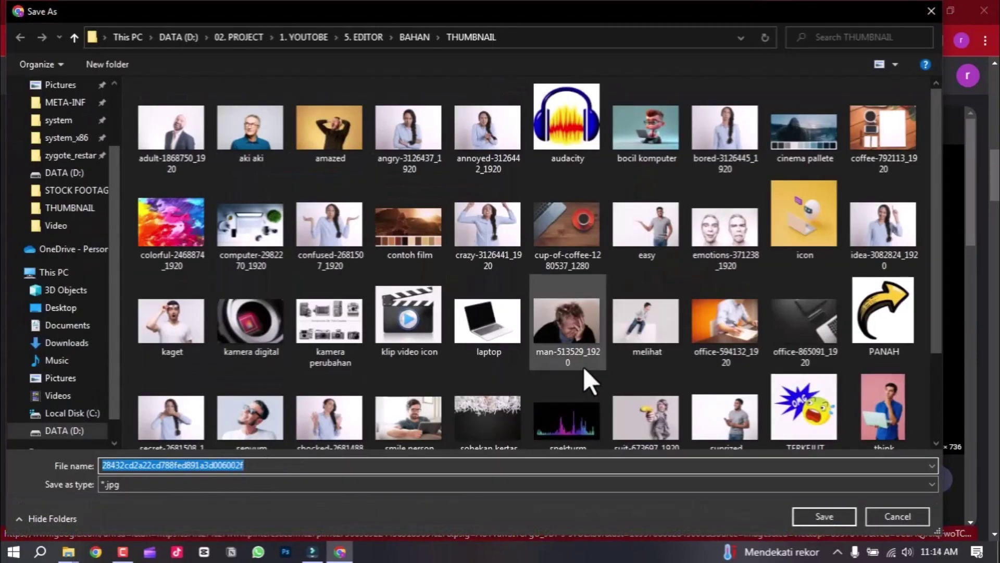
text(1)
key(Return)
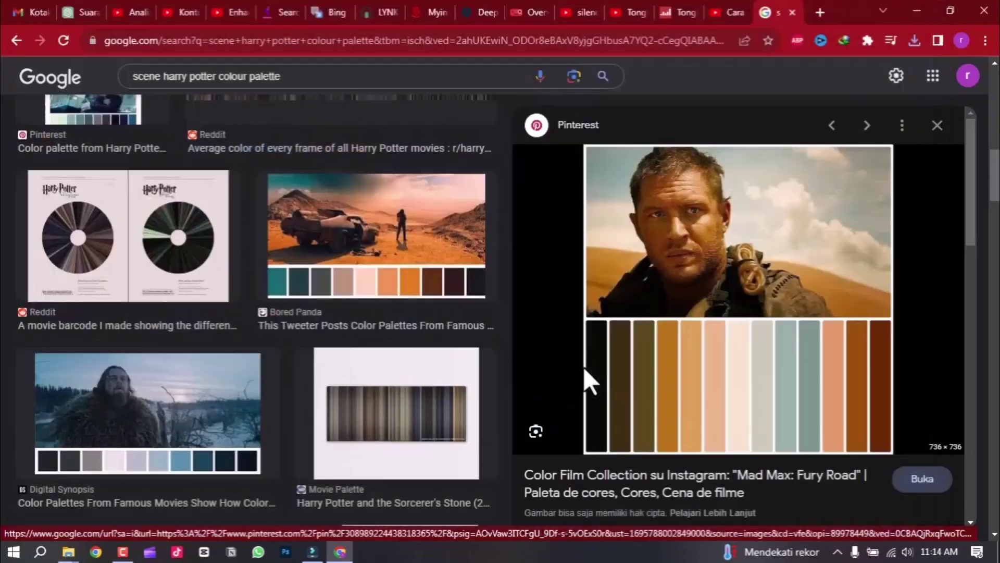
Save the green-field soldier palette image as 2 and show it in the downloads list
scroll(805, 271, down, 3)
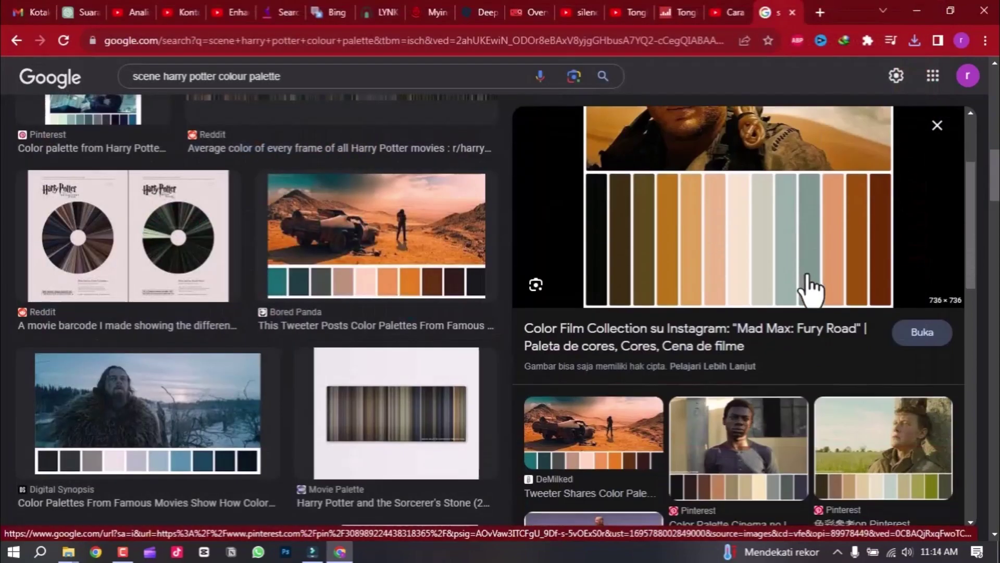
scroll(813, 289, down, 2)
scroll(844, 312, down, 1)
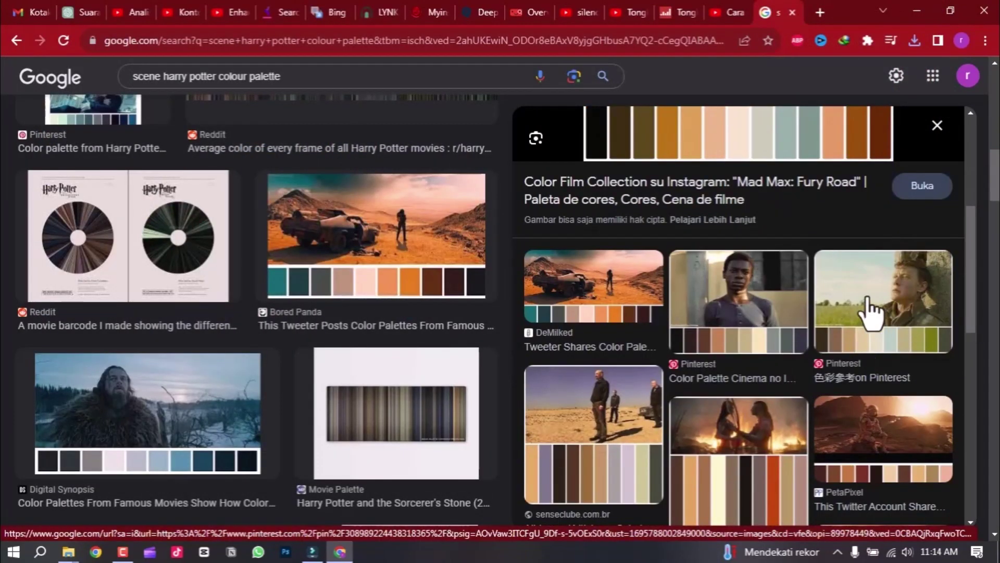
click(867, 313)
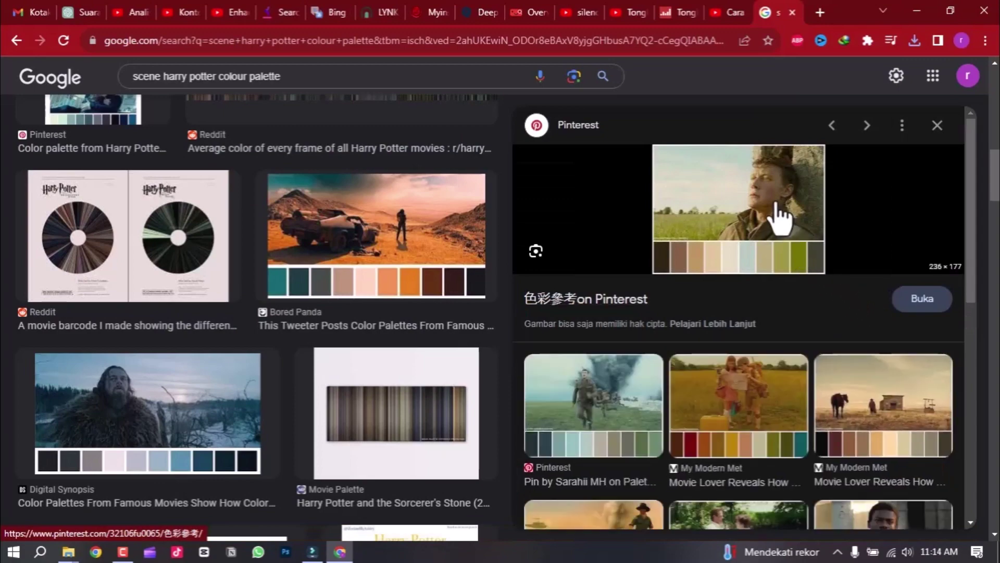
right_click(769, 196)
click(861, 336)
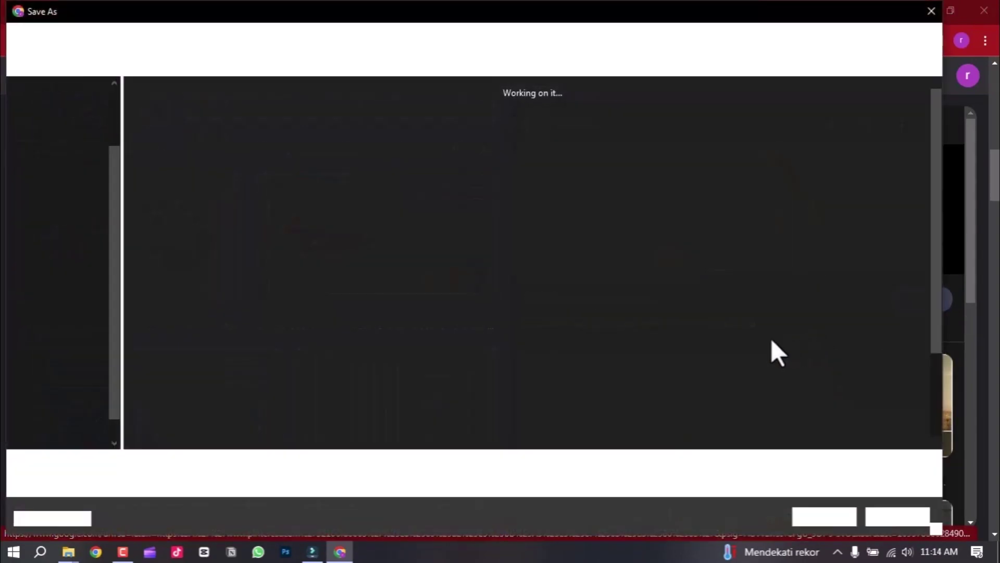
text(2)
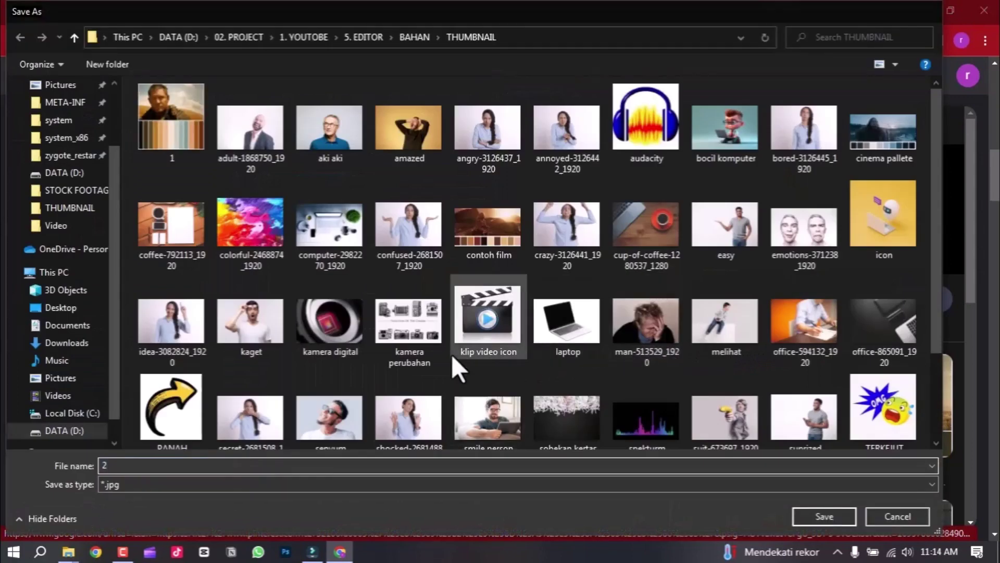
key(Return)
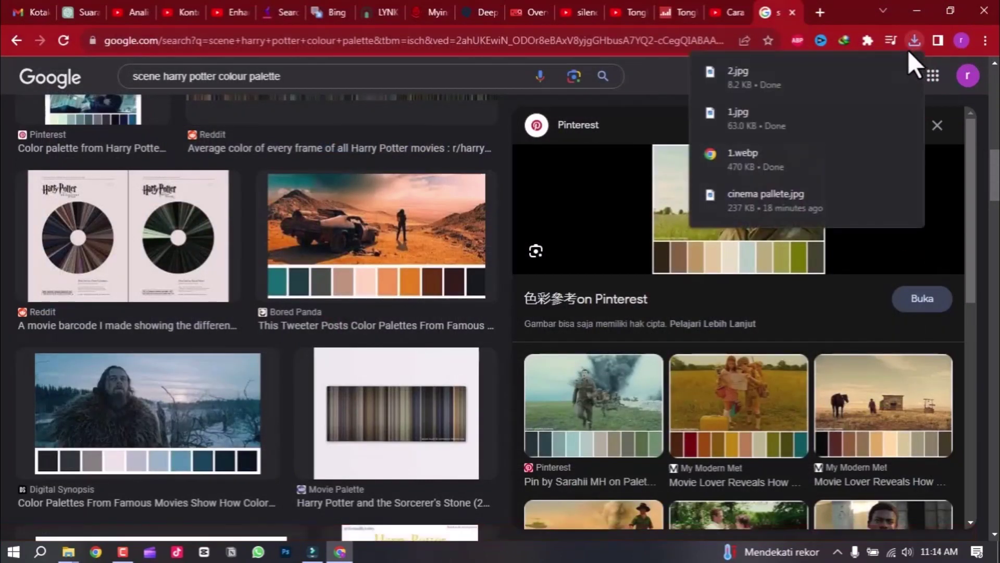
click(881, 73)
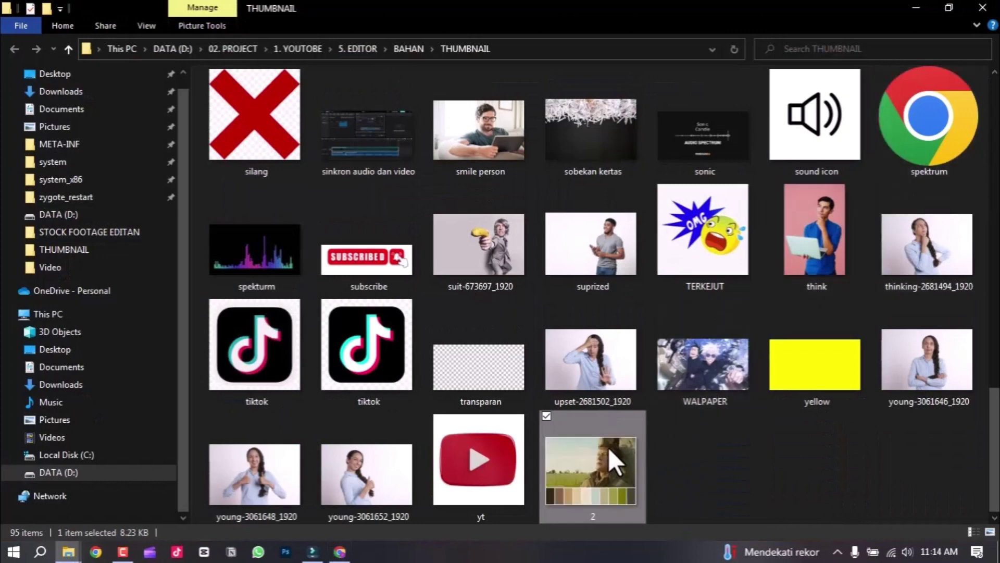
Import palette image 2 into Filmora's project media and return to the THUMBNAIL folder
mouse_move(580, 453)
mouse_down()
mouse_move(321, 476)
mouse_move(329, 271)
mouse_up()
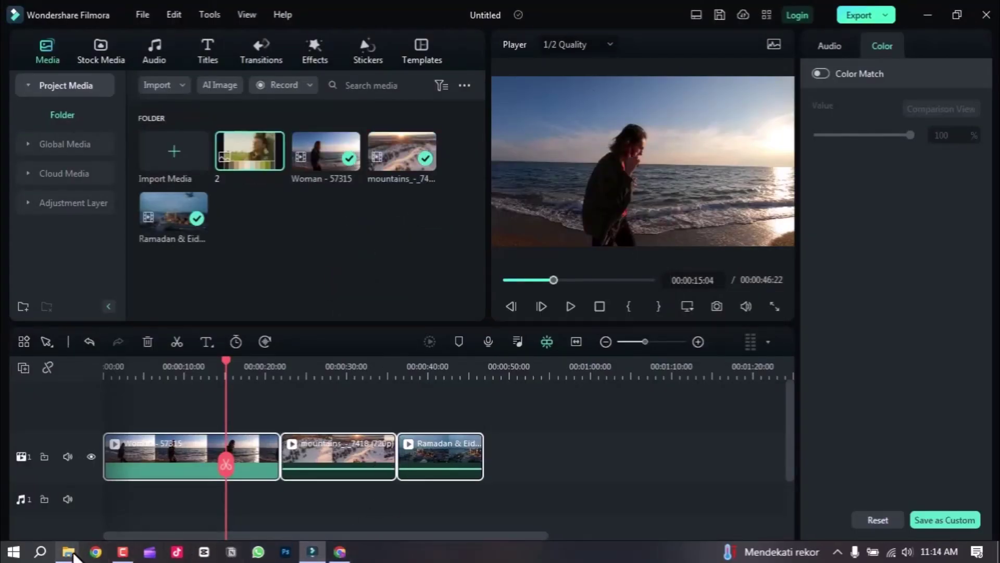
mouse_move(68, 552)
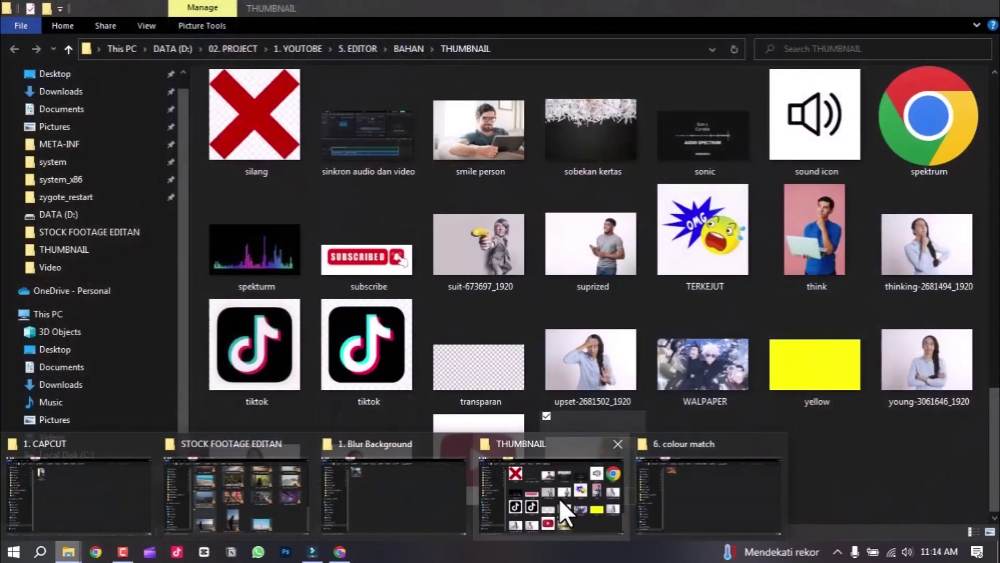
click(560, 496)
scroll(697, 408, up, 3)
scroll(697, 409, up, 5)
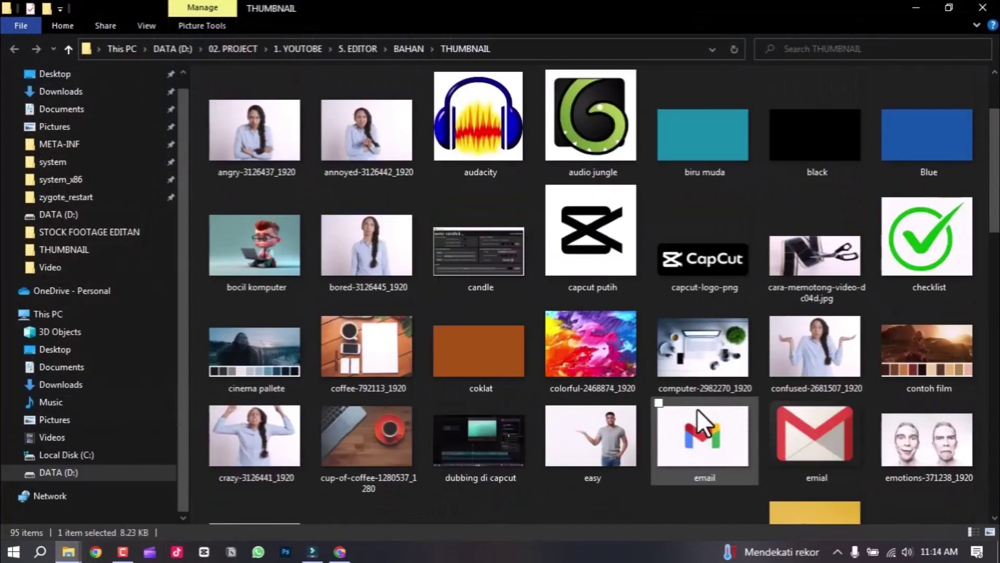
scroll(697, 408, up, 1)
scroll(697, 409, down, 5)
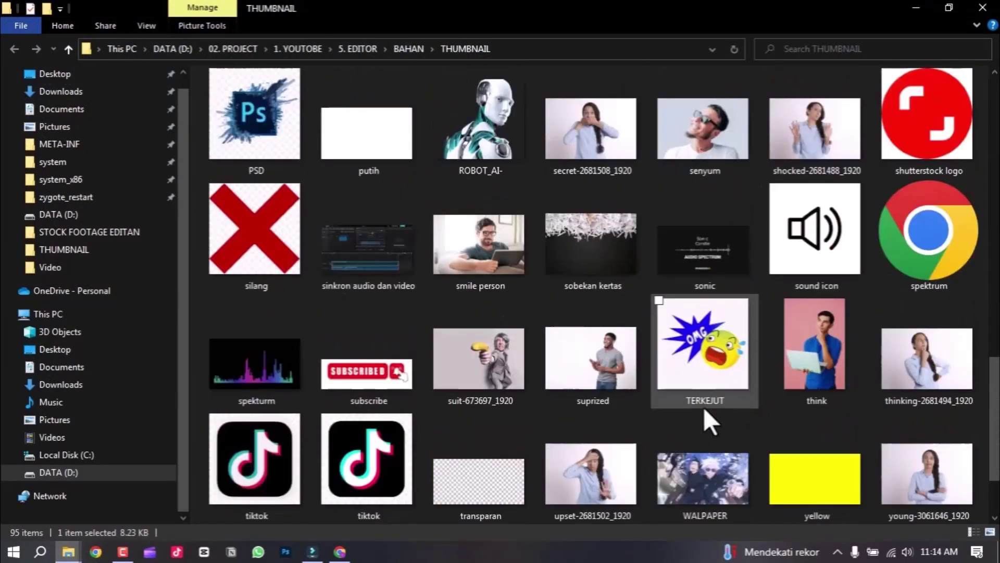
scroll(703, 407, down, 1)
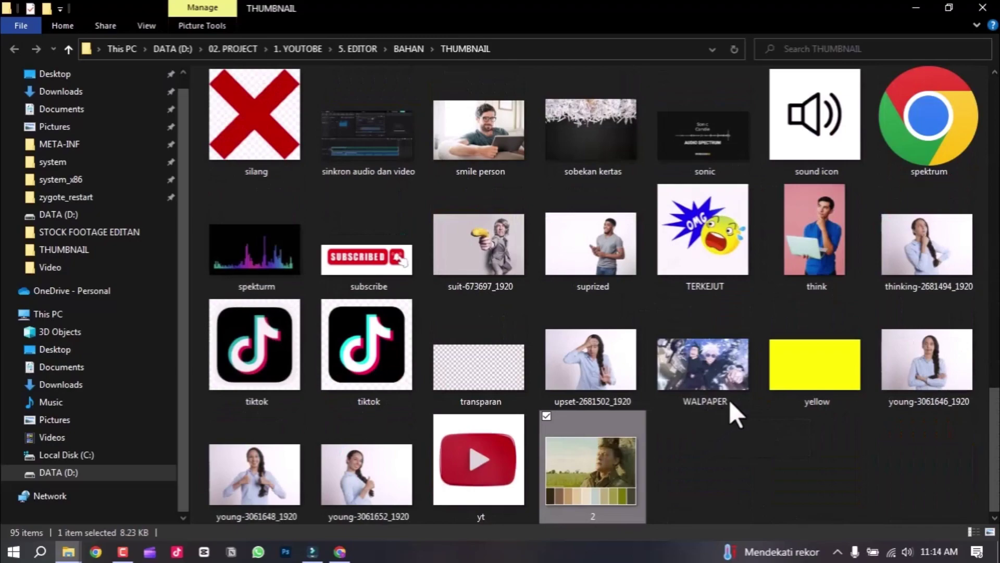
Locate downloaded palette image 1 through Chrome's downloads and drag it into Filmora
click(341, 552)
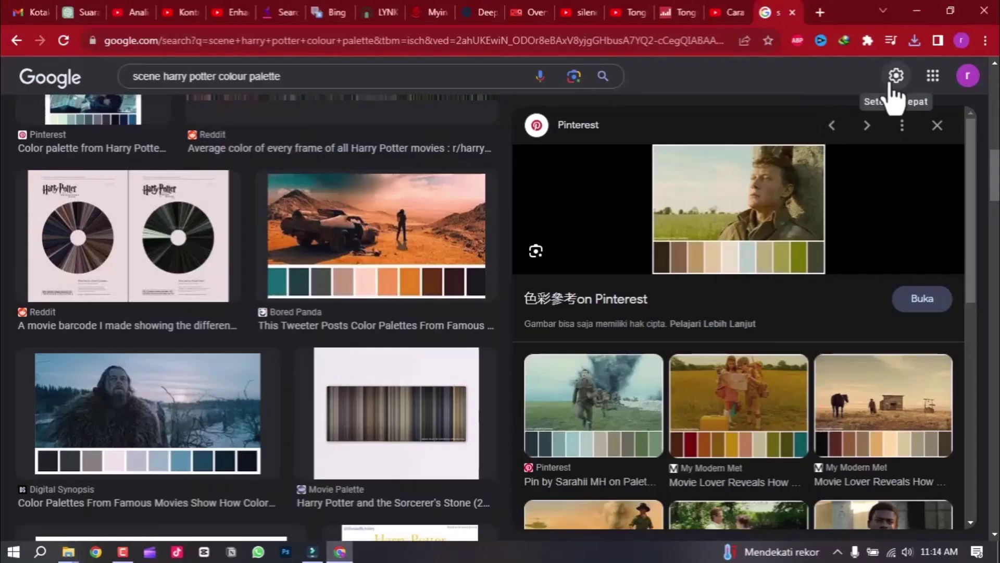
click(912, 42)
click(880, 142)
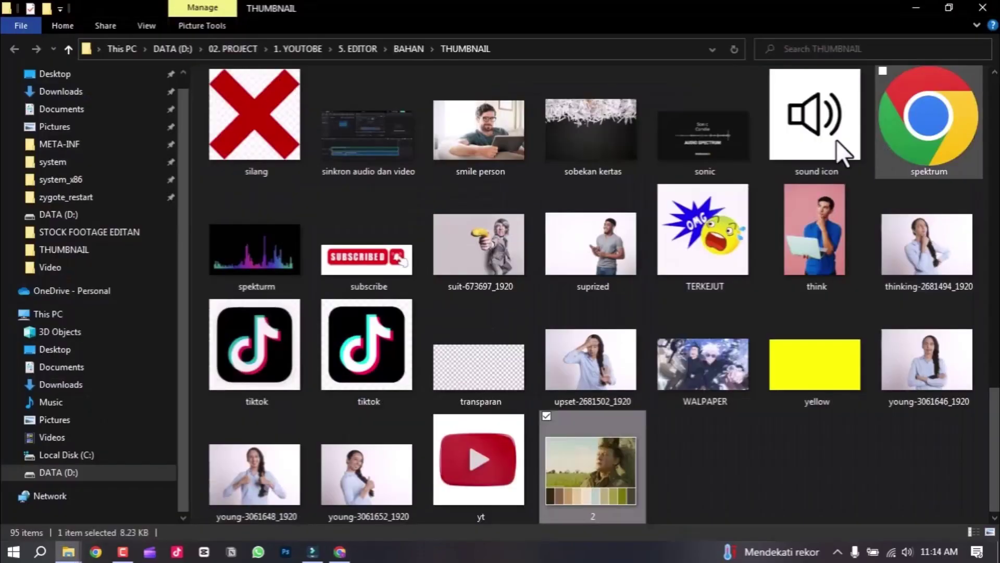
mouse_move(263, 146)
mouse_down()
mouse_move(318, 556)
mouse_move(334, 257)
mouse_up()
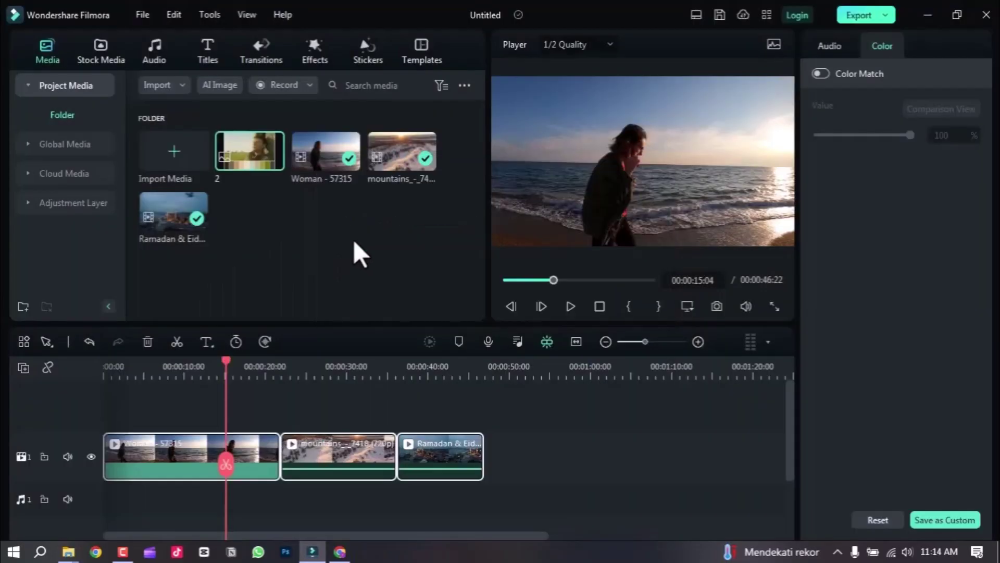
Add palette images 1 and 2 to the end of the timeline after the Ramadan clip
click(522, 439)
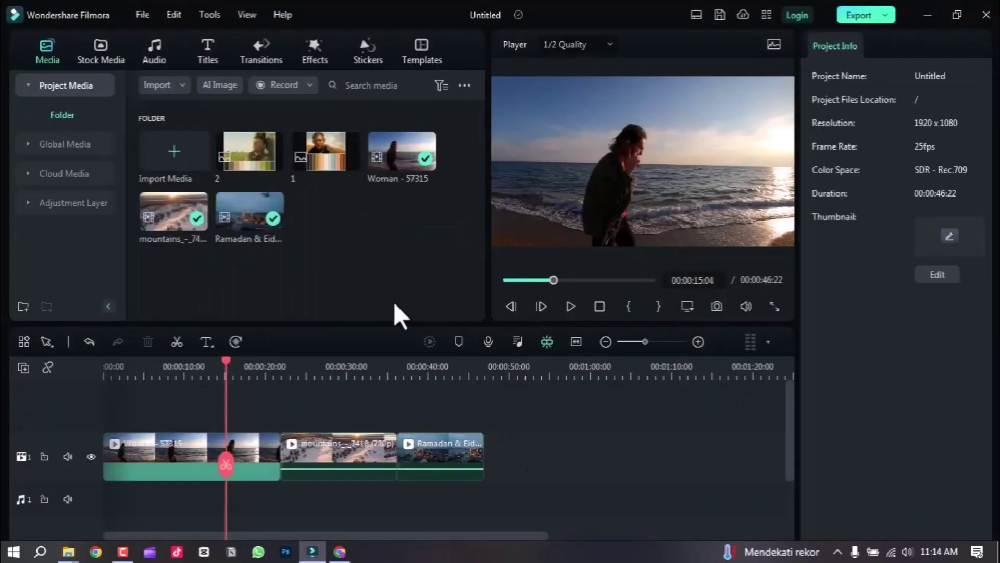
click(314, 158)
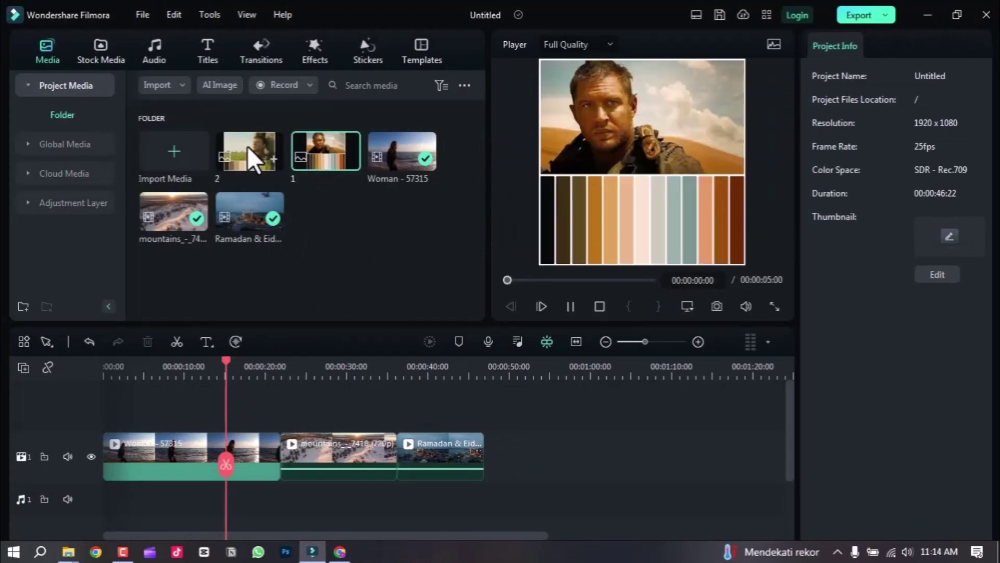
ctrl+click(248, 145)
mouse_move(246, 151)
mouse_down()
mouse_move(424, 429)
mouse_move(501, 463)
mouse_up()
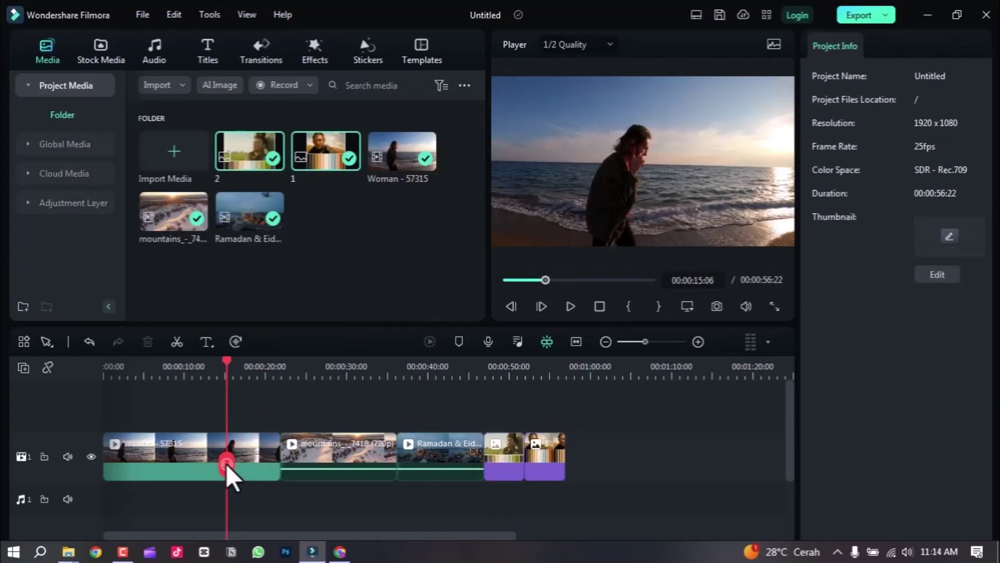
Scrub through the clips and palette images, then select the beach Woman clip
drag(225, 473, 223, 477)
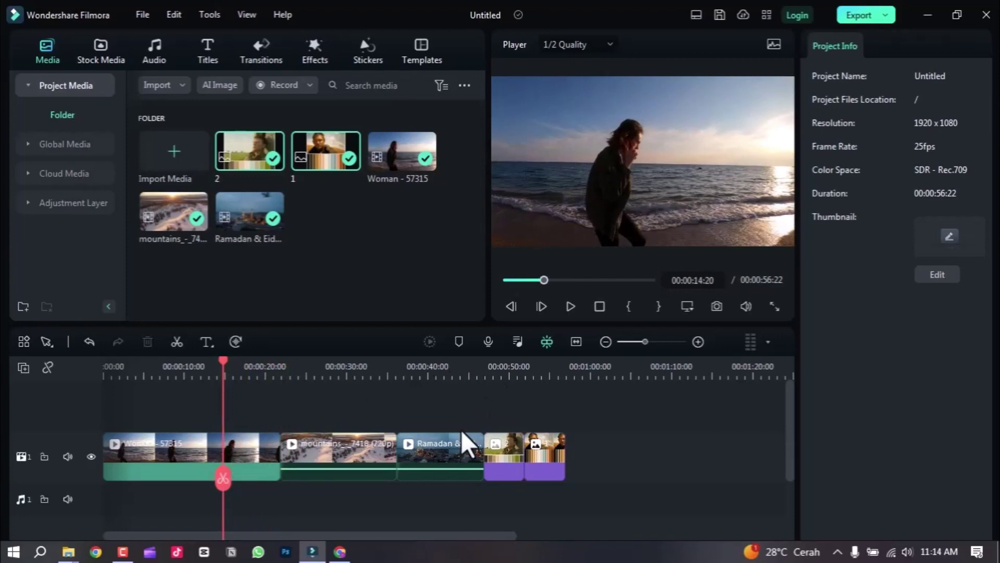
drag(223, 475, 452, 451)
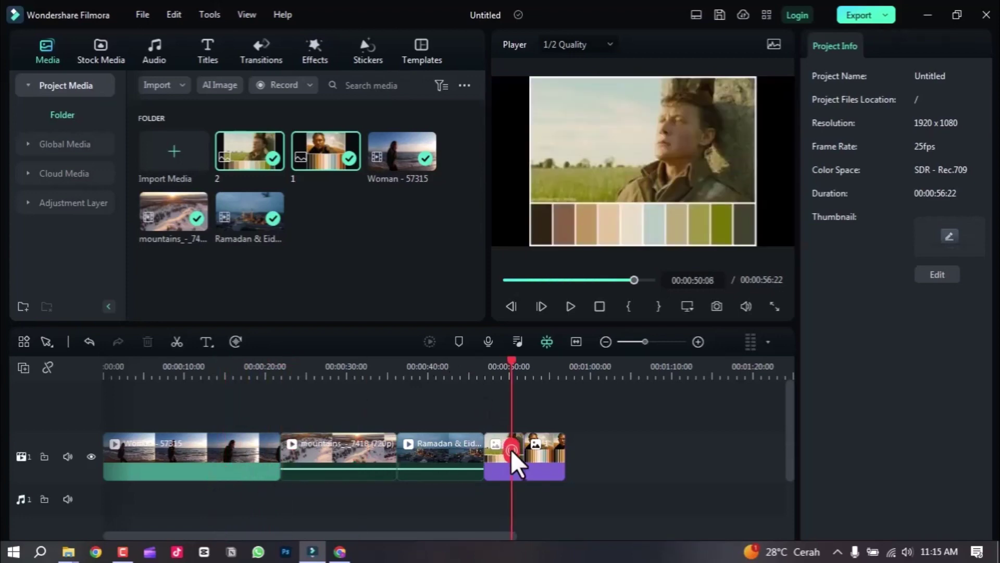
drag(511, 449, 223, 458)
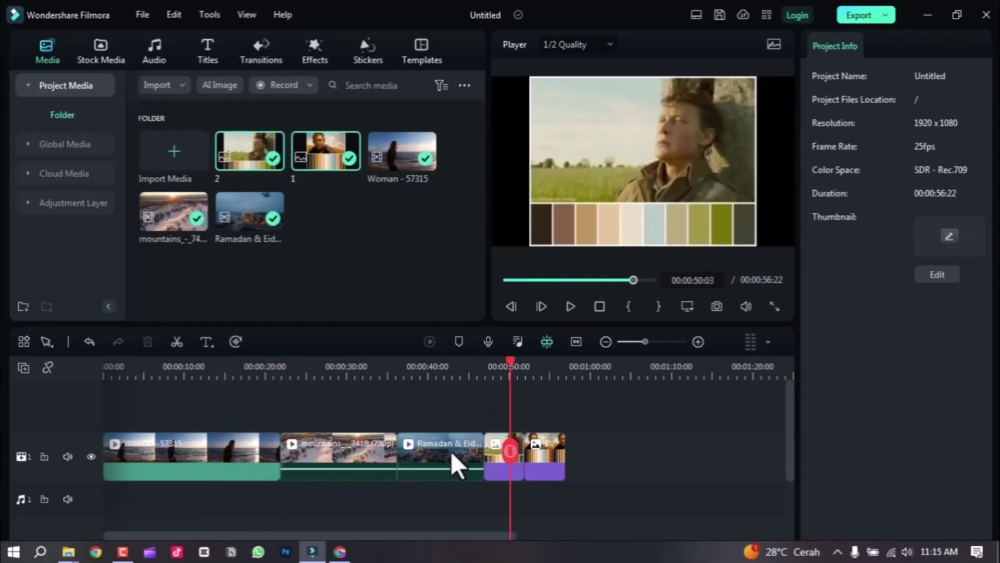
click(244, 441)
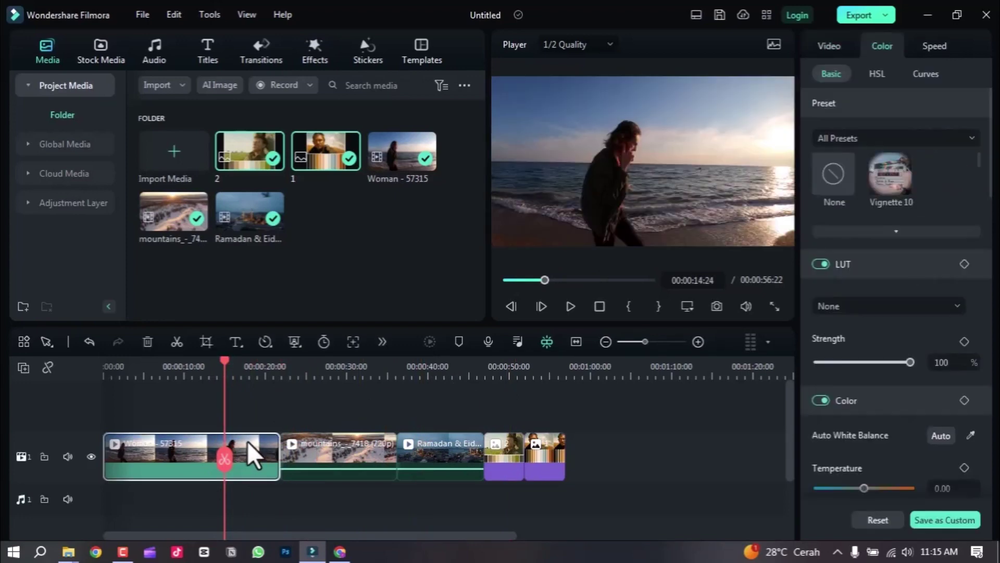
Colour-match the beach Woman clip to the green-field palette frame at 100
right_click(248, 441)
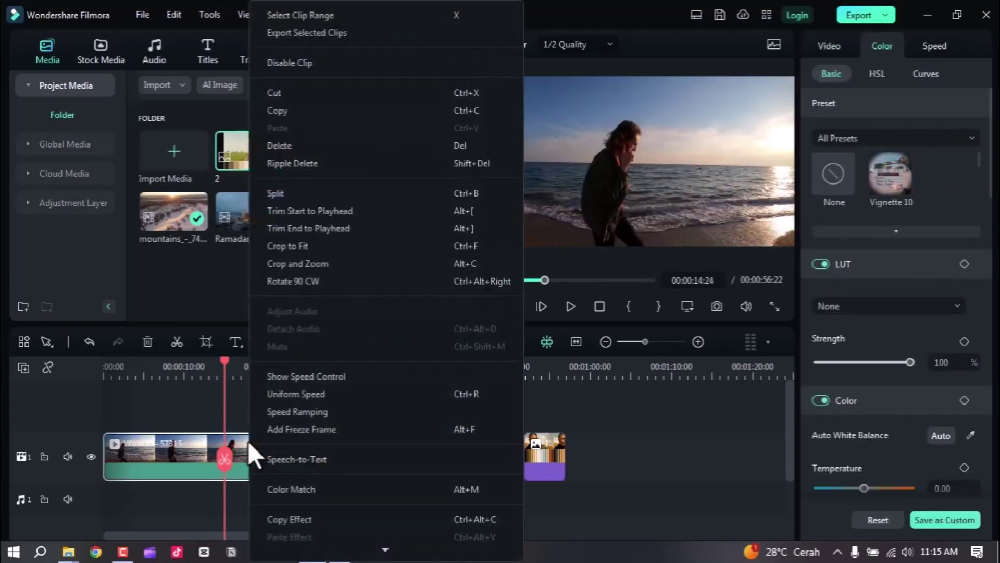
click(280, 489)
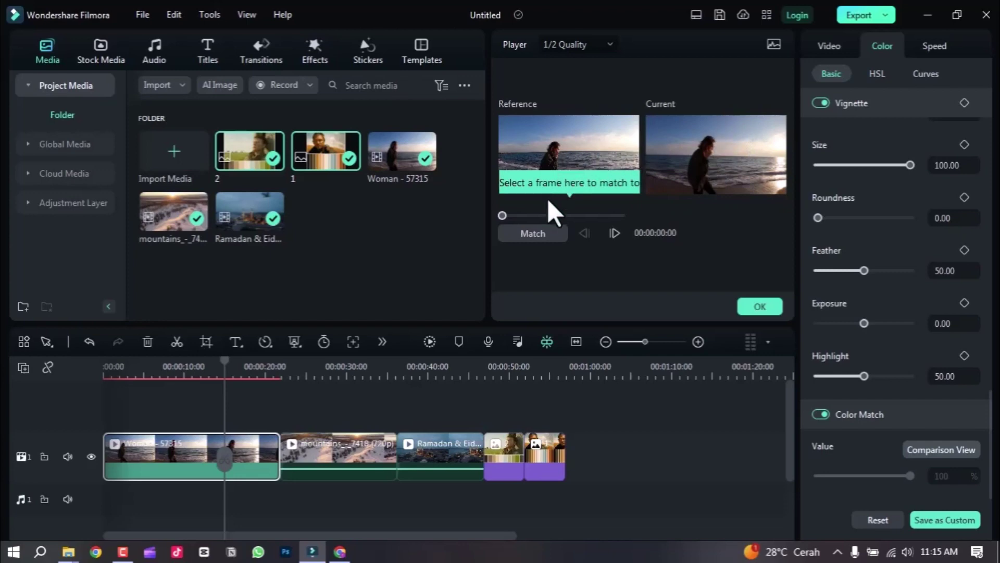
drag(504, 215, 613, 215)
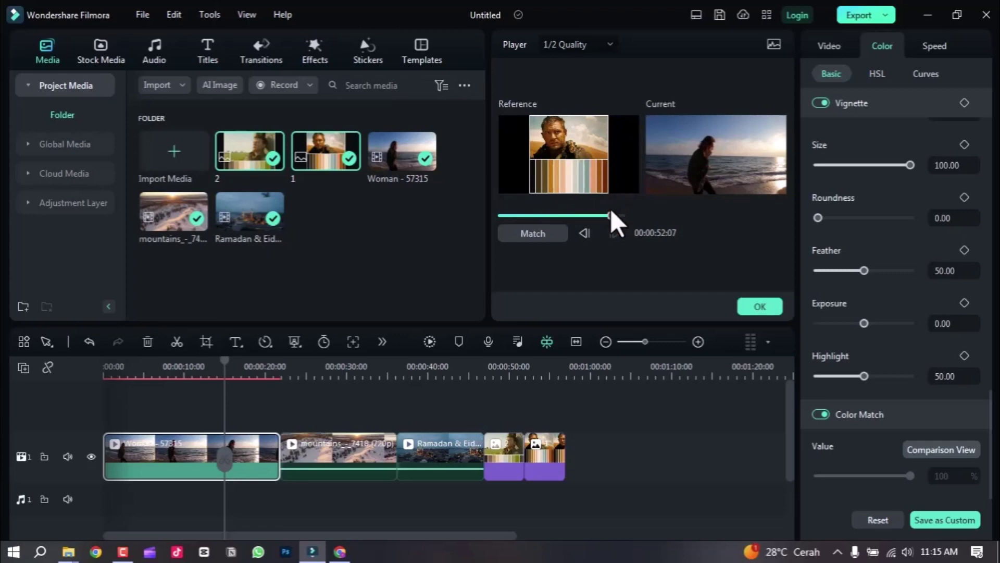
drag(611, 214, 602, 215)
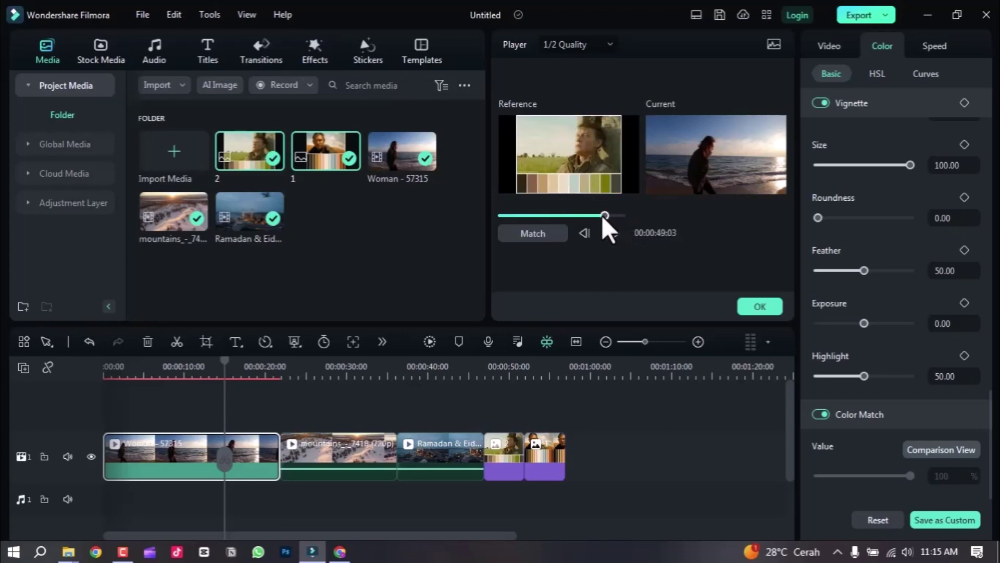
click(551, 234)
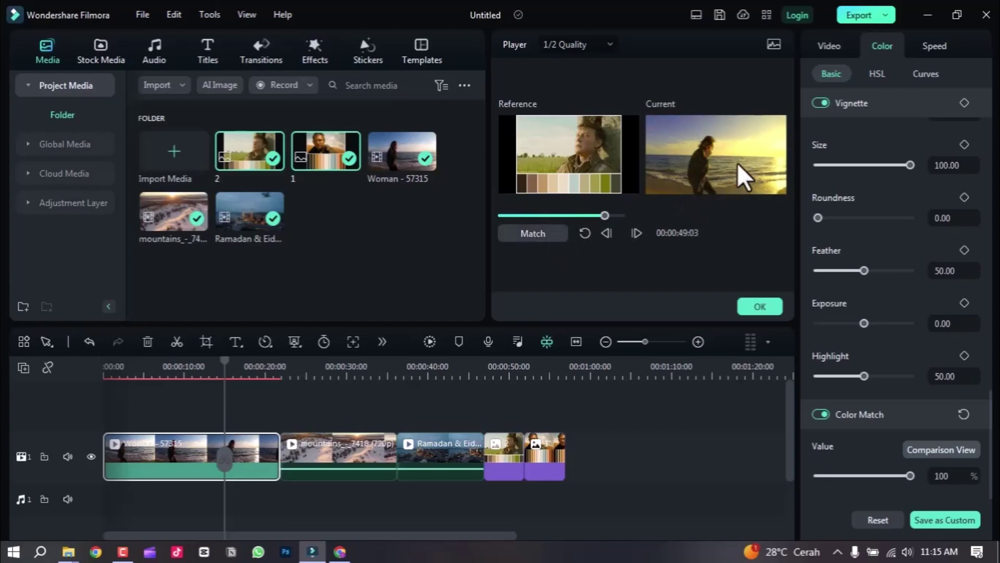
Confirm the match and toggle Undo/Redo to compare the beach clip before and after
click(769, 312)
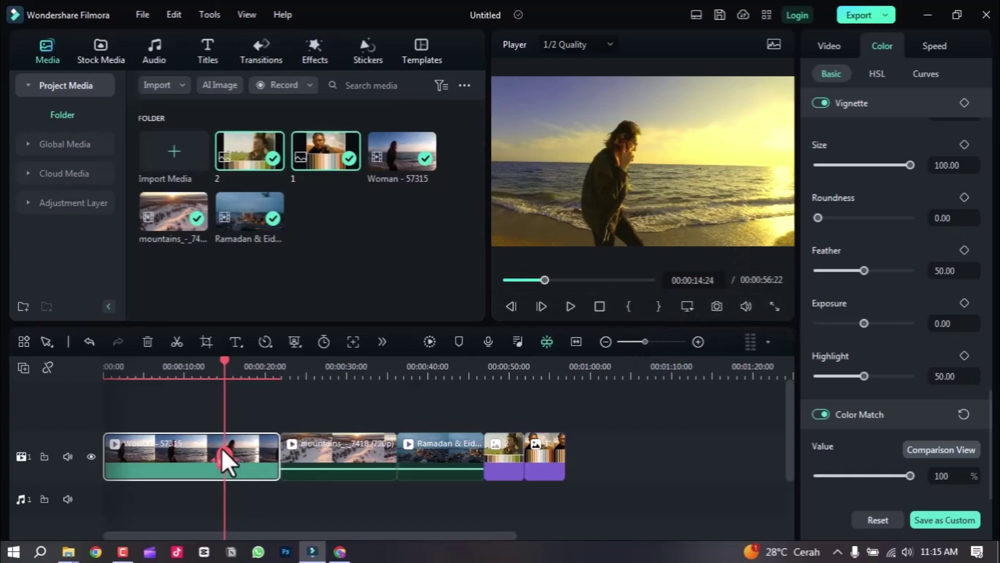
drag(221, 452, 175, 461)
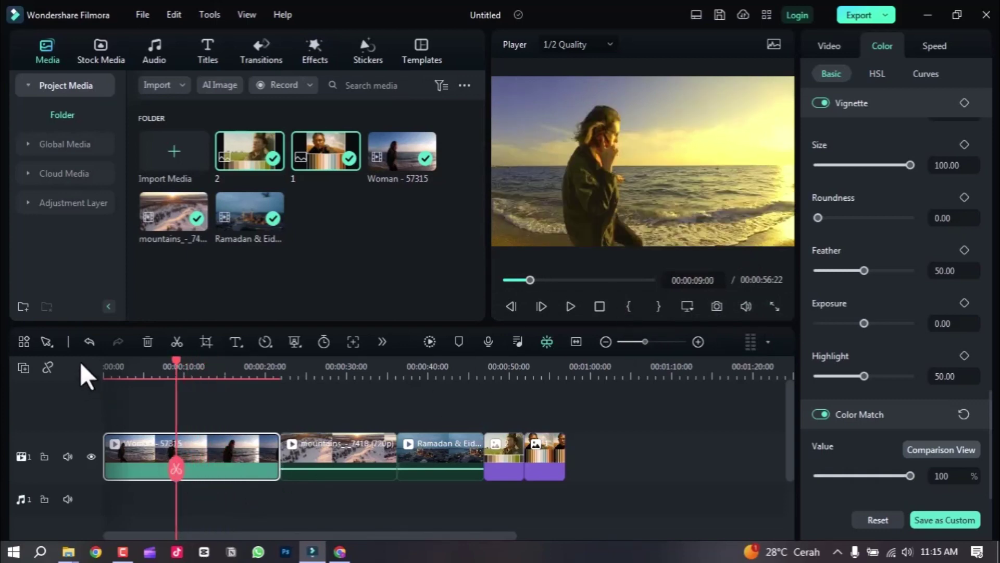
click(85, 342)
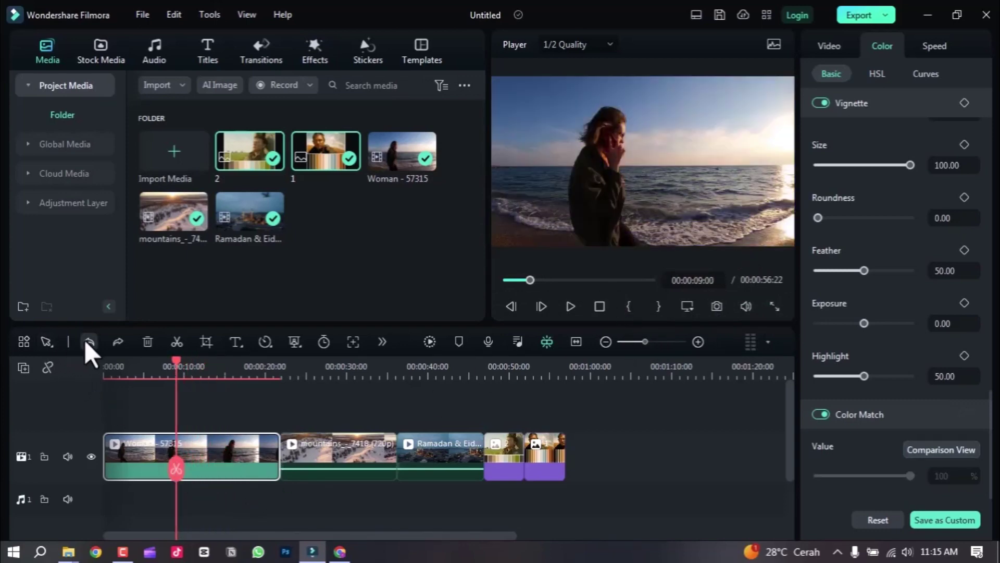
click(118, 339)
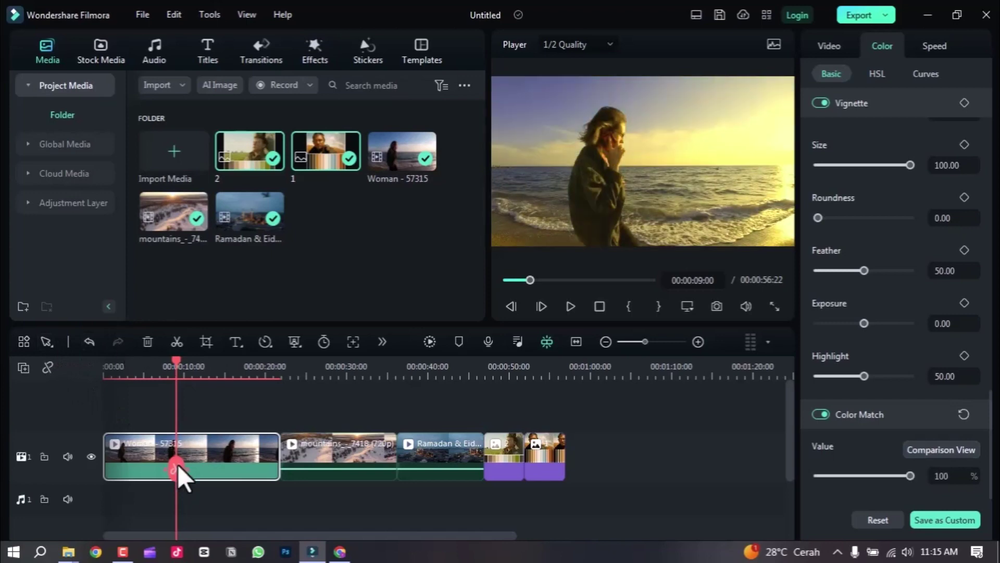
drag(177, 464, 96, 474)
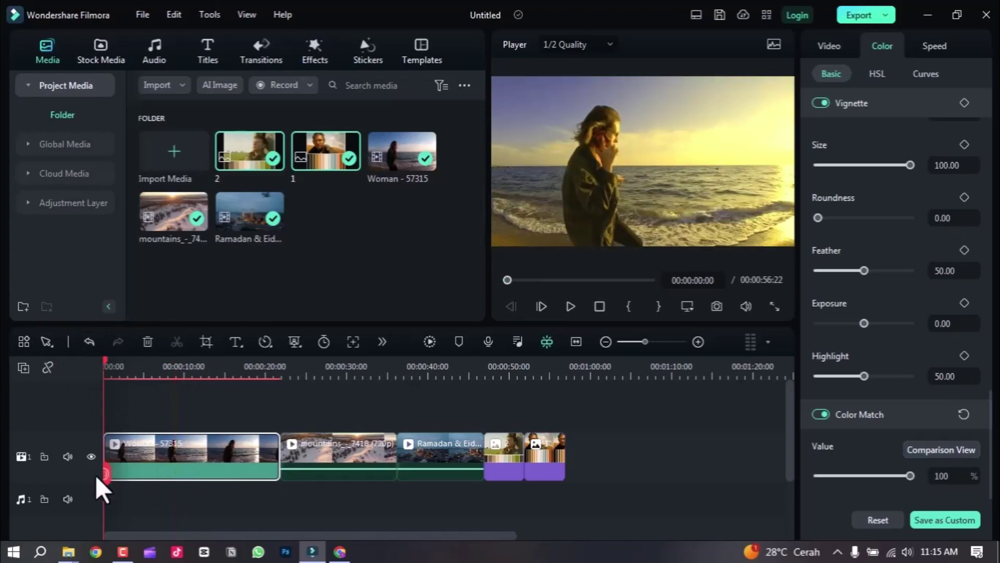
Compare the original and colour-matched beach clip in full-screen previews, keeping the match
click(773, 309)
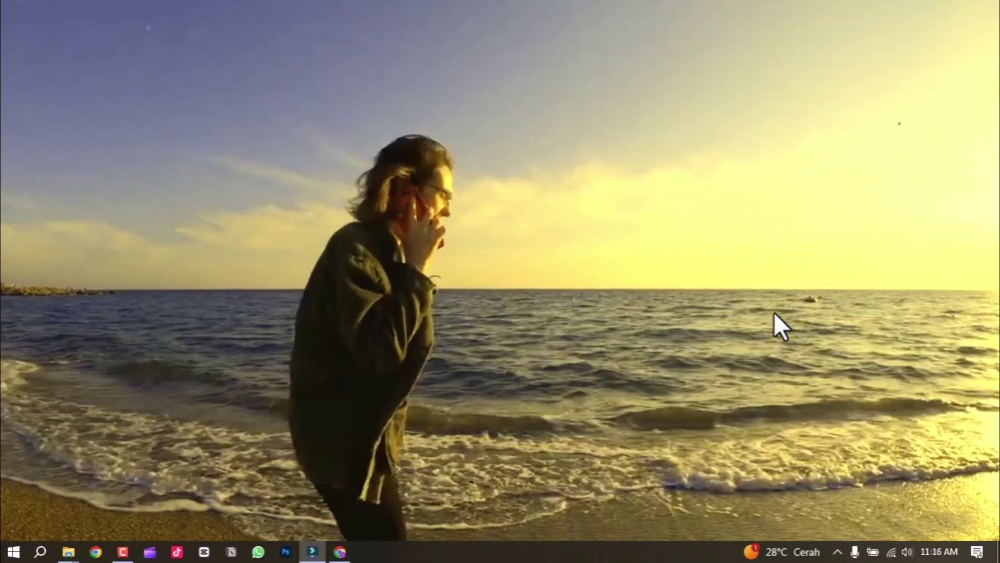
key(Escape)
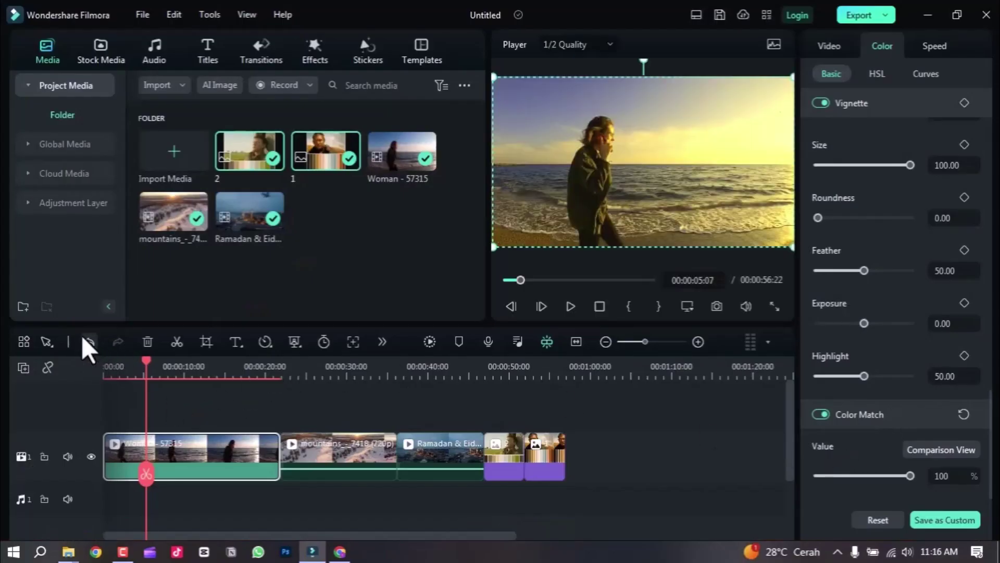
click(88, 341)
click(780, 308)
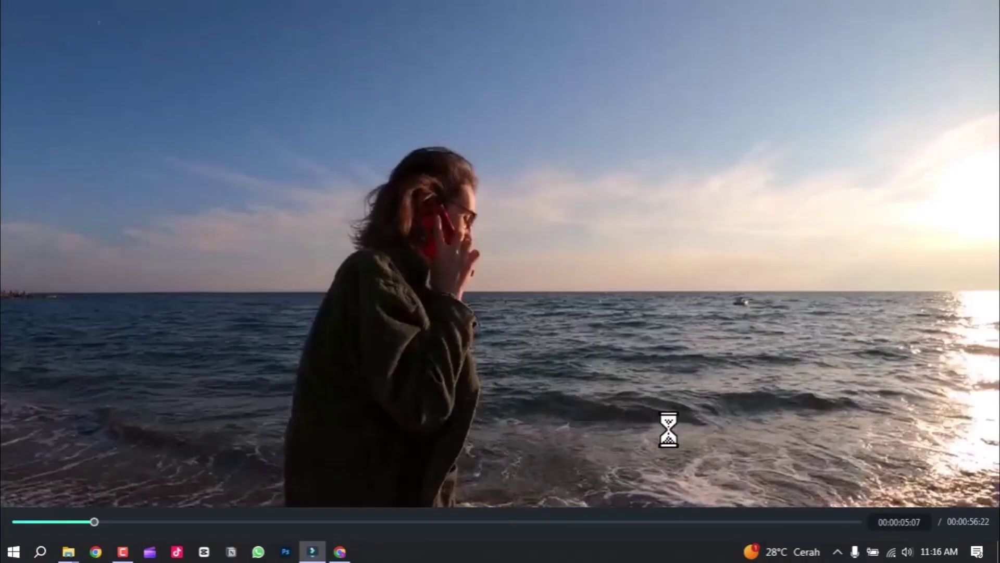
key(Escape)
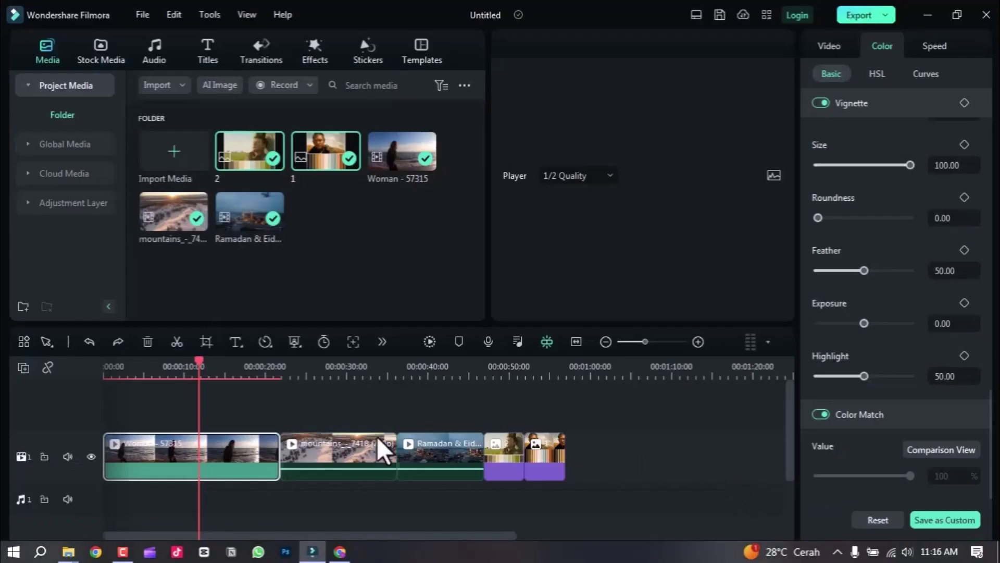
click(115, 343)
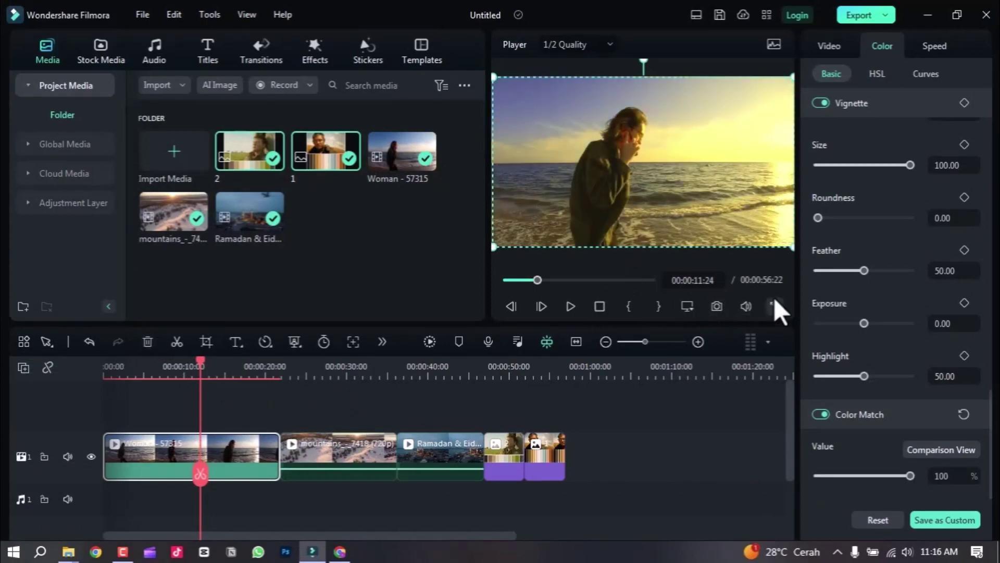
click(773, 306)
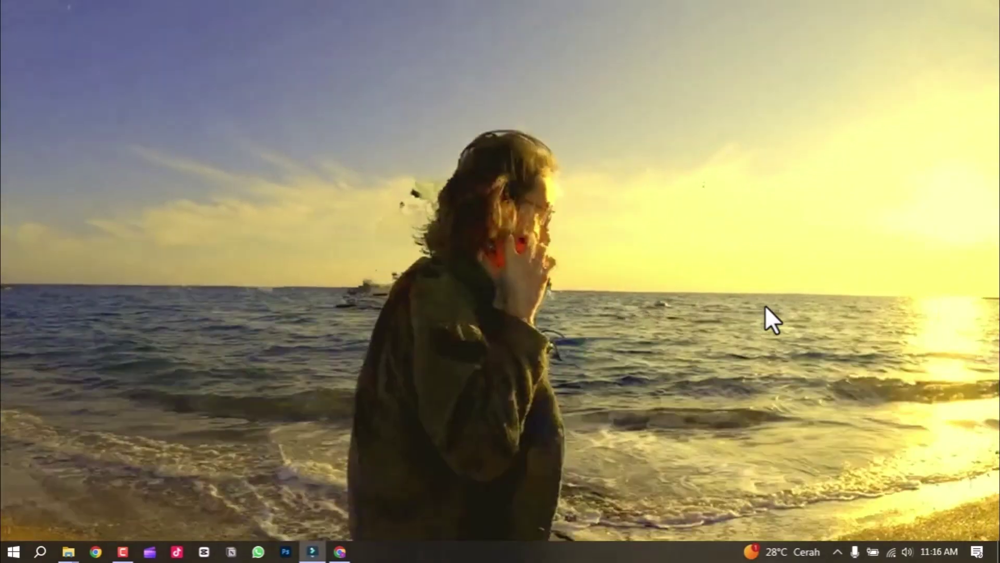
key(Escape)
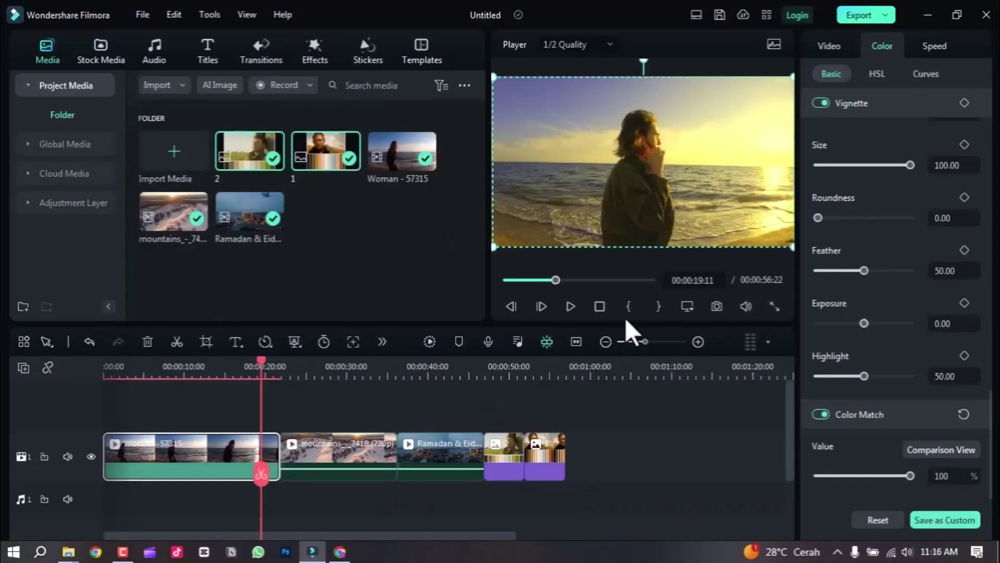
click(374, 398)
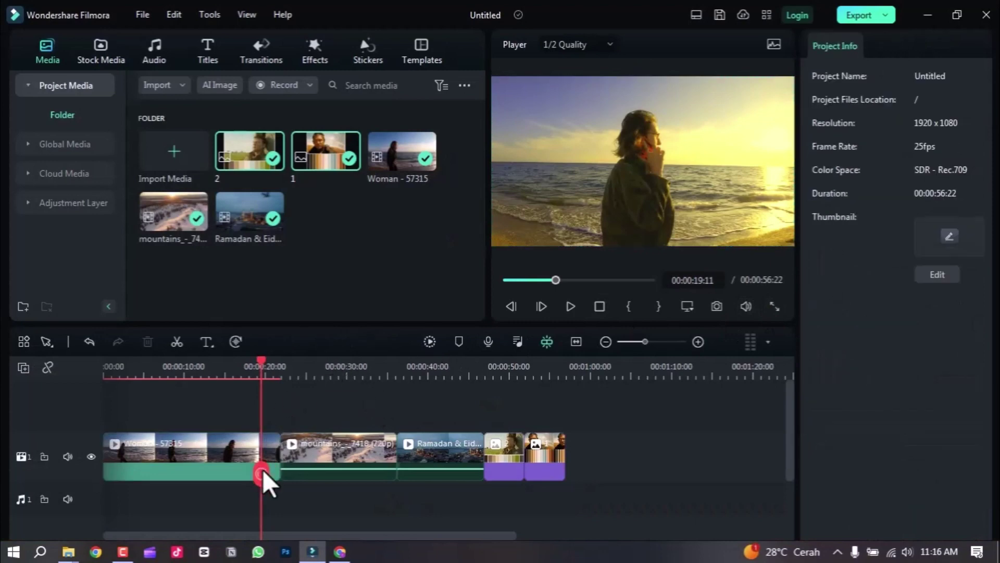
Colour-match the mountains clip to the Mad Max palette frame, then undo the match
drag(262, 472, 309, 446)
click(352, 443)
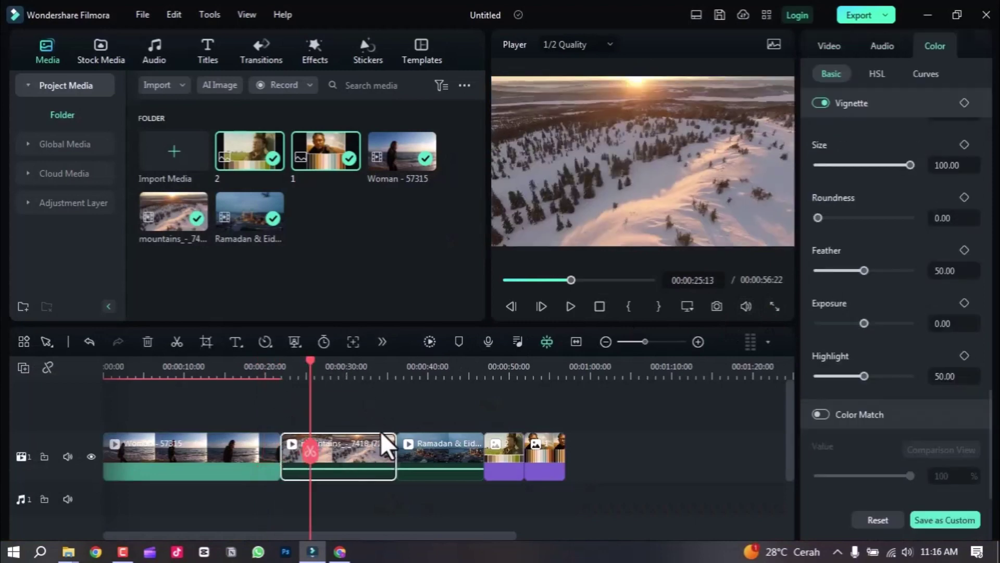
right_click(356, 461)
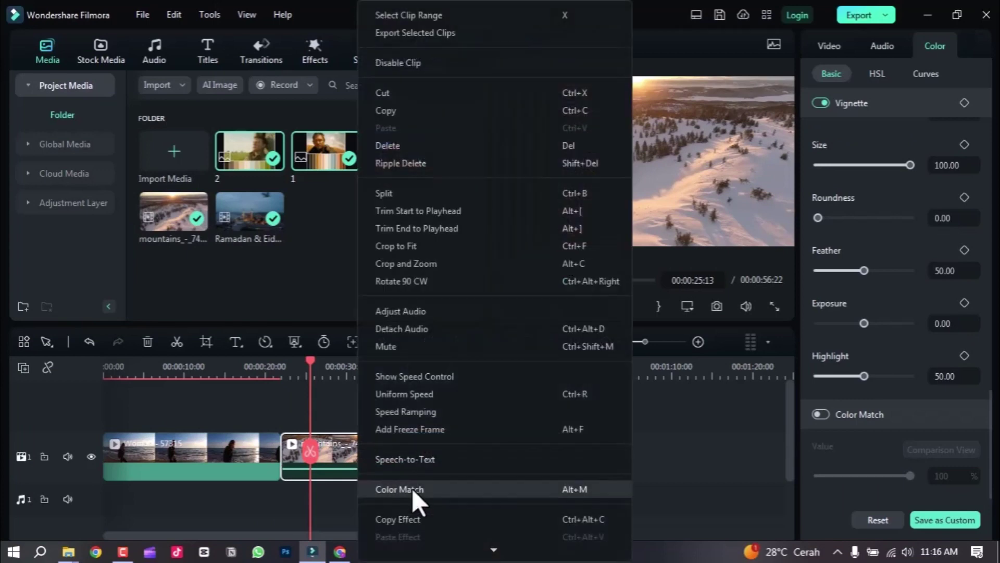
click(411, 488)
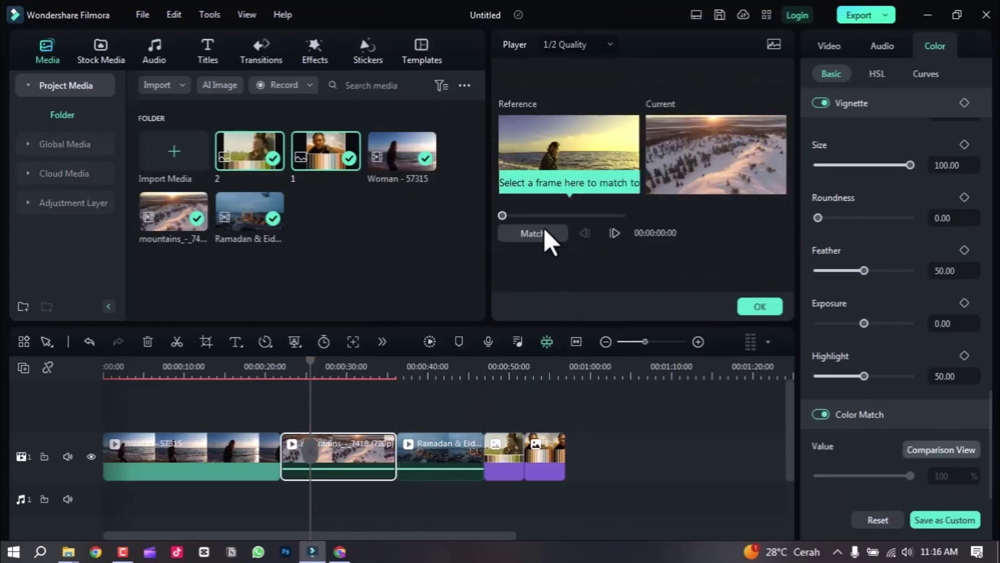
drag(501, 215, 617, 220)
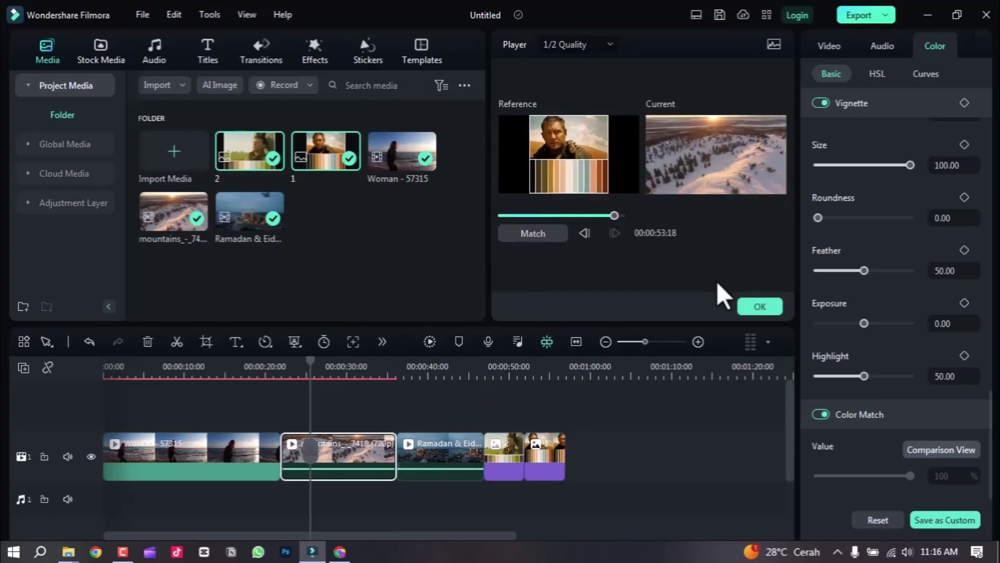
click(537, 235)
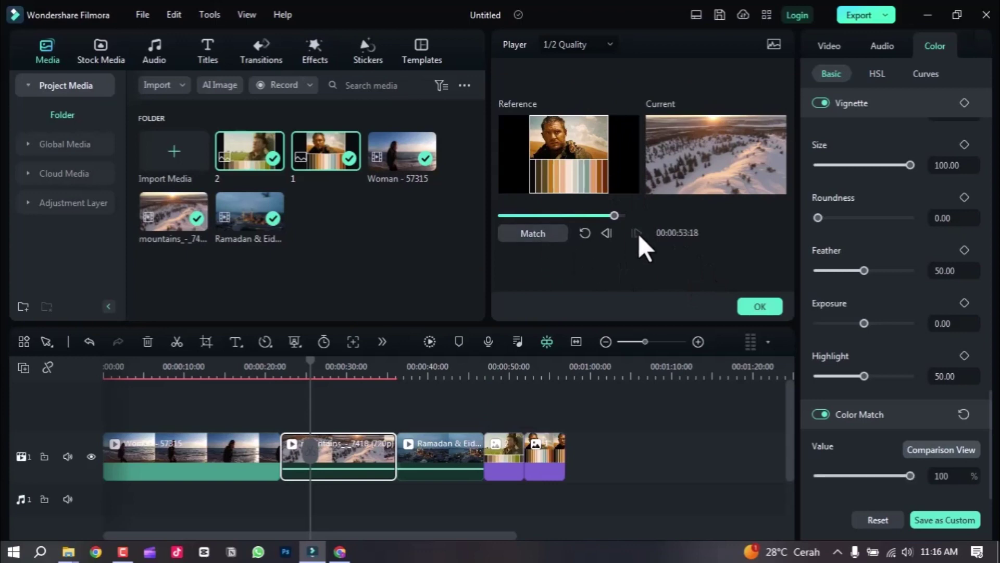
click(751, 307)
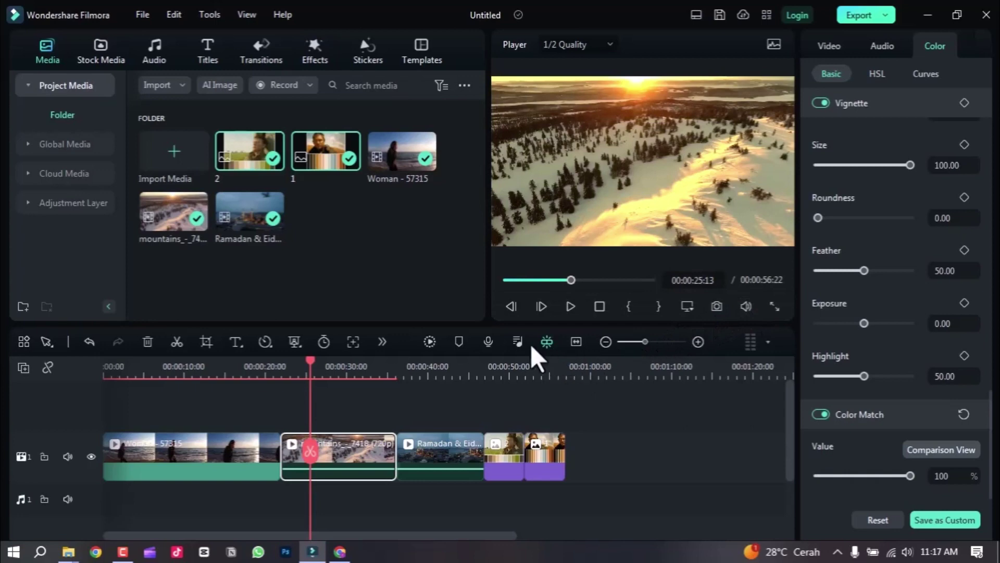
click(84, 342)
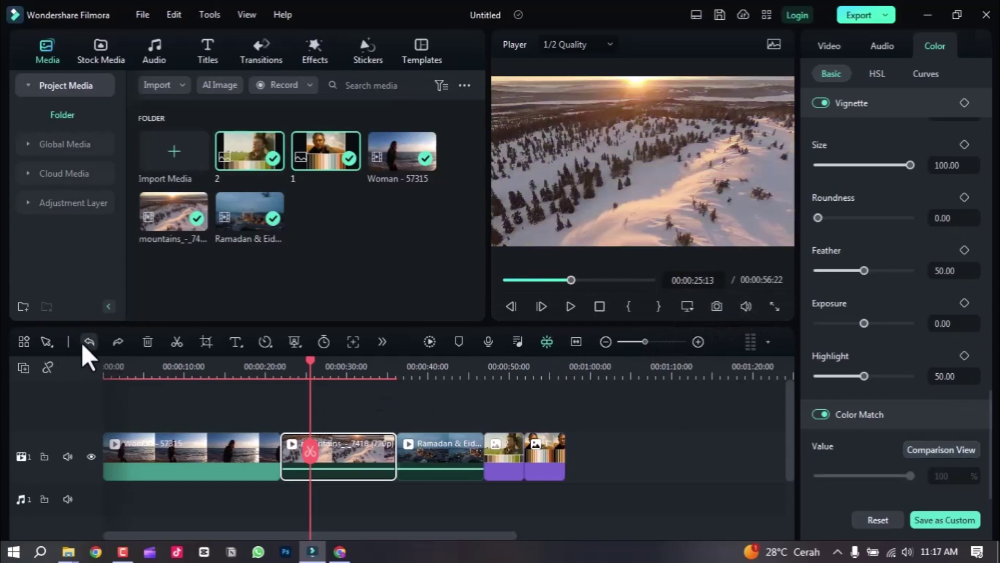
Preview the ungraded mountains clip full screen, redo the colour match, and preview it again
click(775, 308)
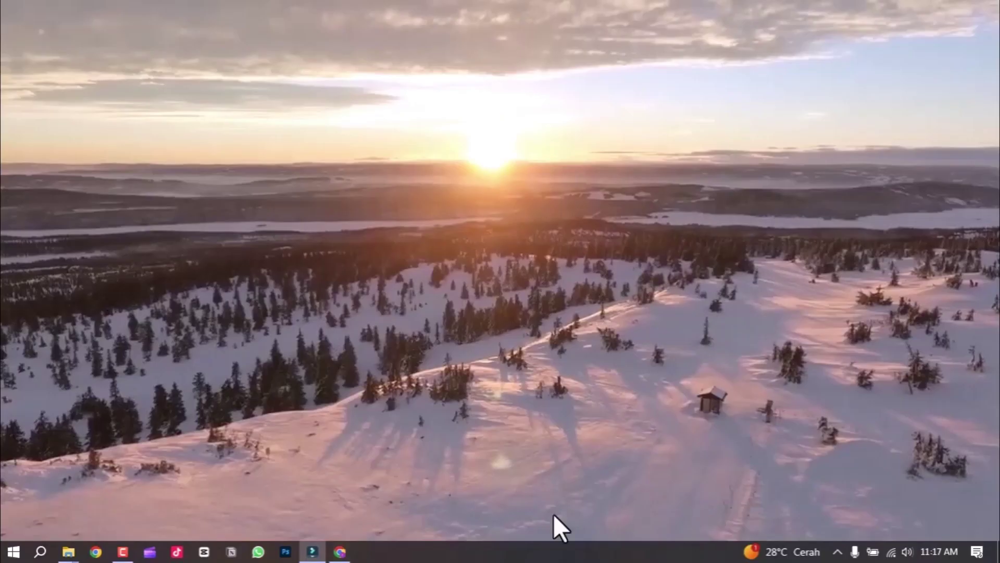
key(Escape)
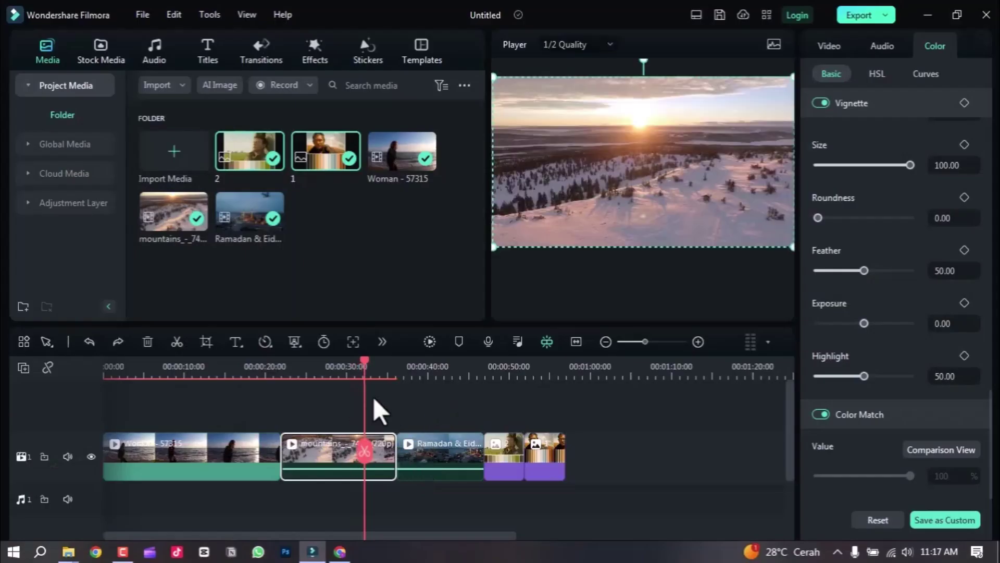
drag(364, 447, 334, 454)
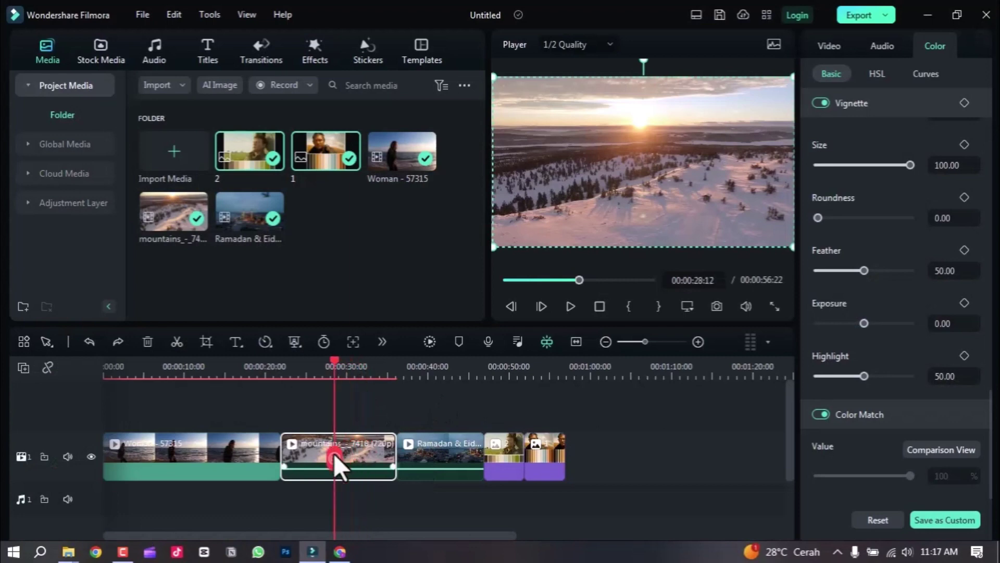
click(124, 341)
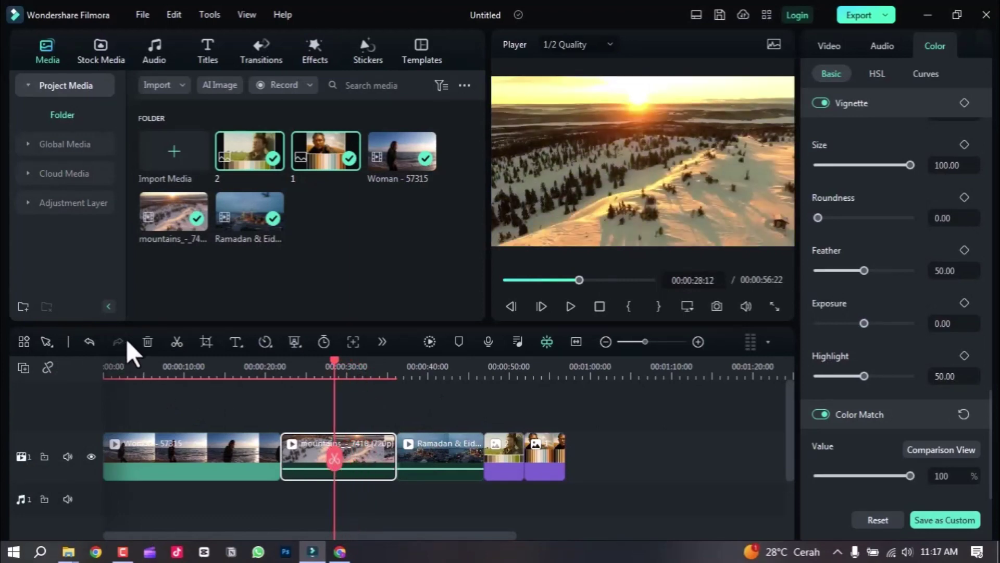
click(773, 306)
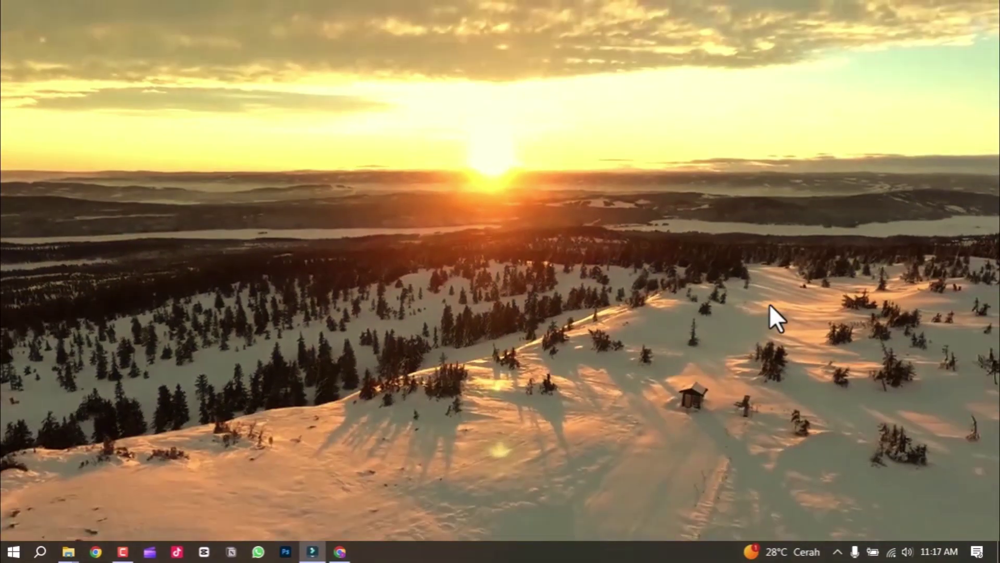
key(Escape)
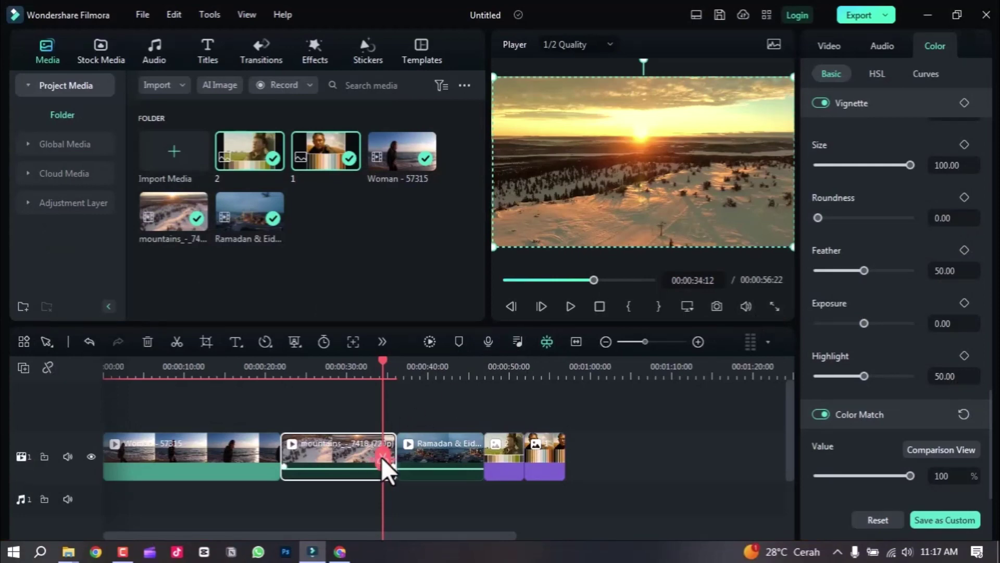
drag(382, 457, 361, 457)
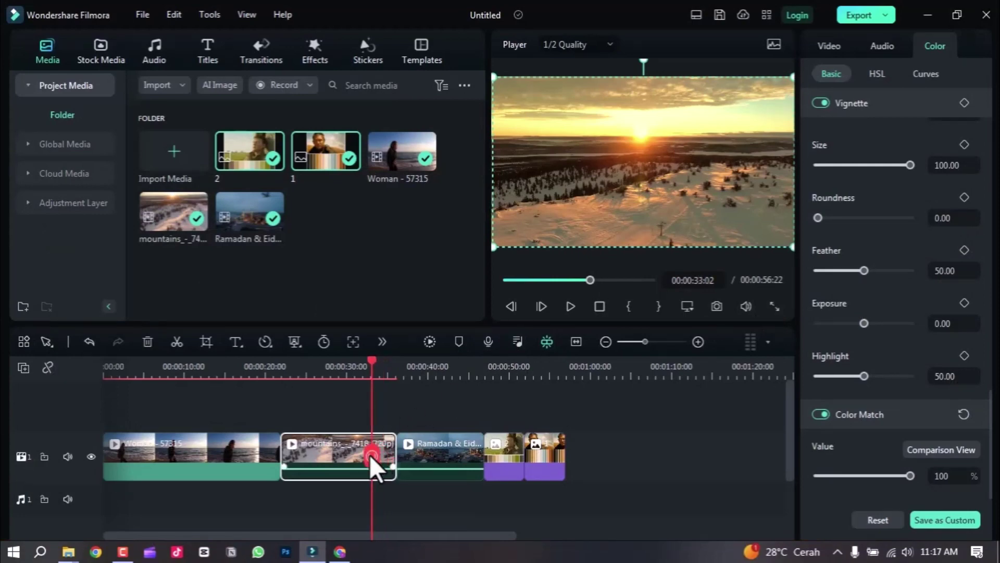
Set the player's preview quality to 1/4 and select the Ramadan city clip
click(605, 50)
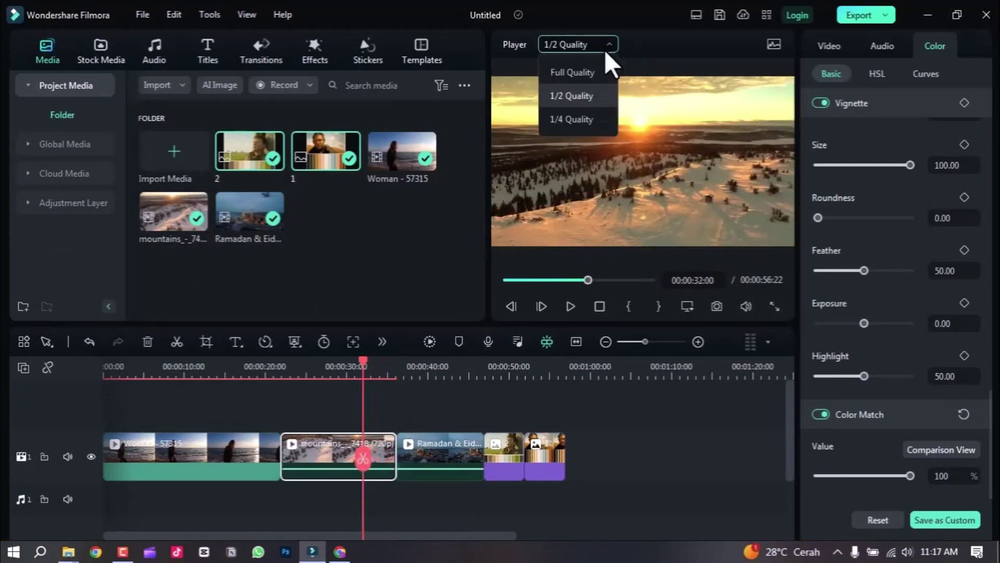
click(592, 121)
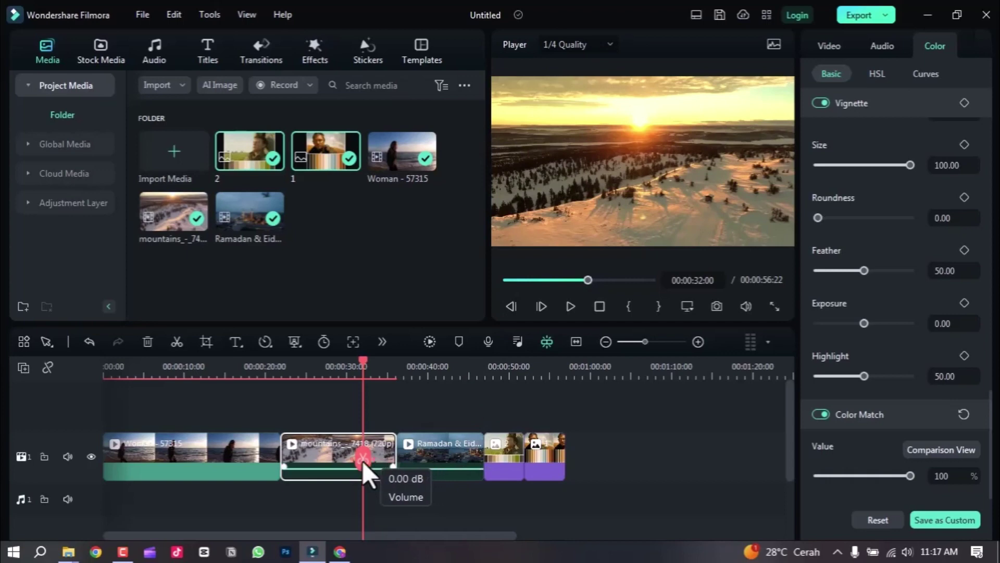
drag(363, 459, 436, 455)
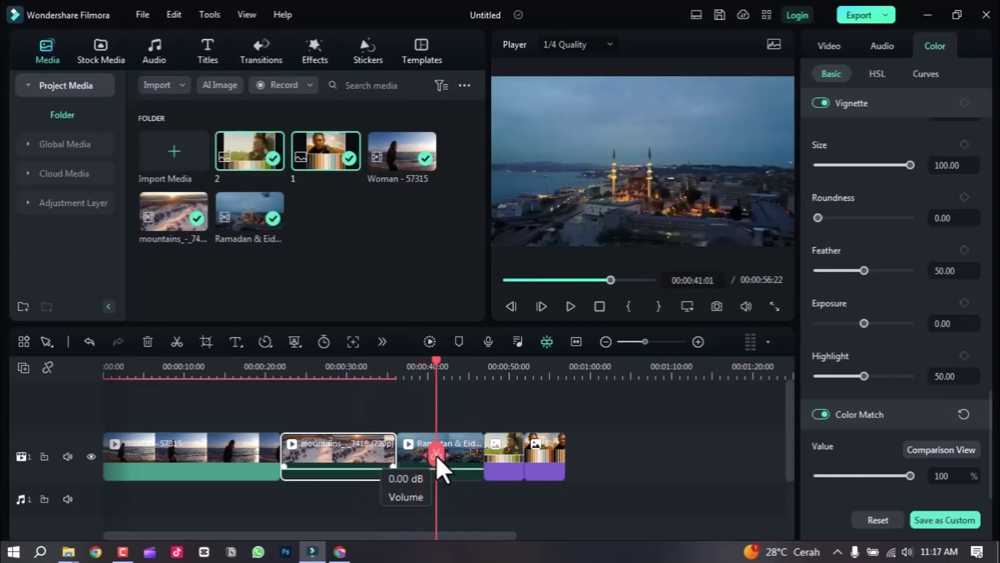
click(461, 453)
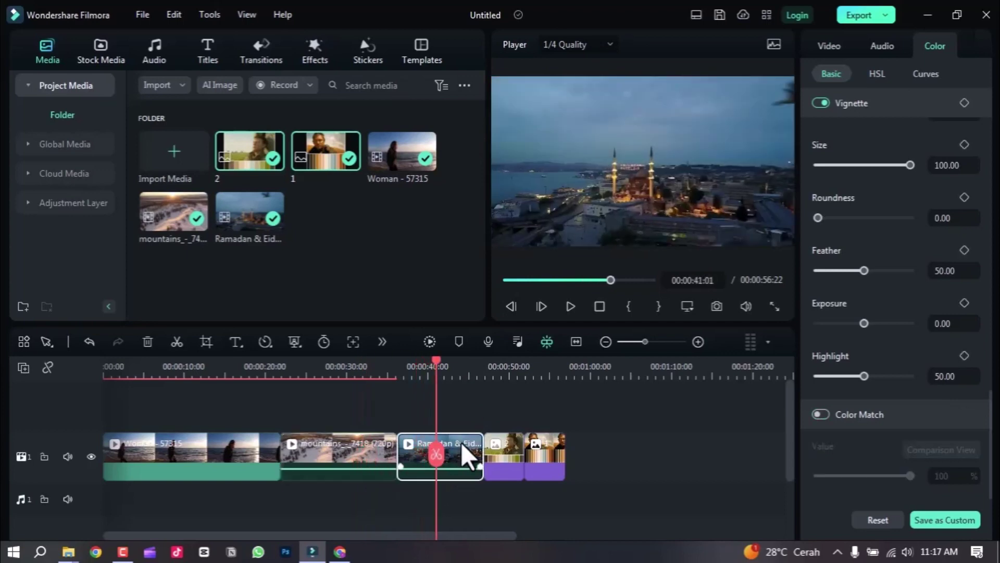
Colour-match the Ramadan clip to the movie palette frame and accept the result
right_click(460, 444)
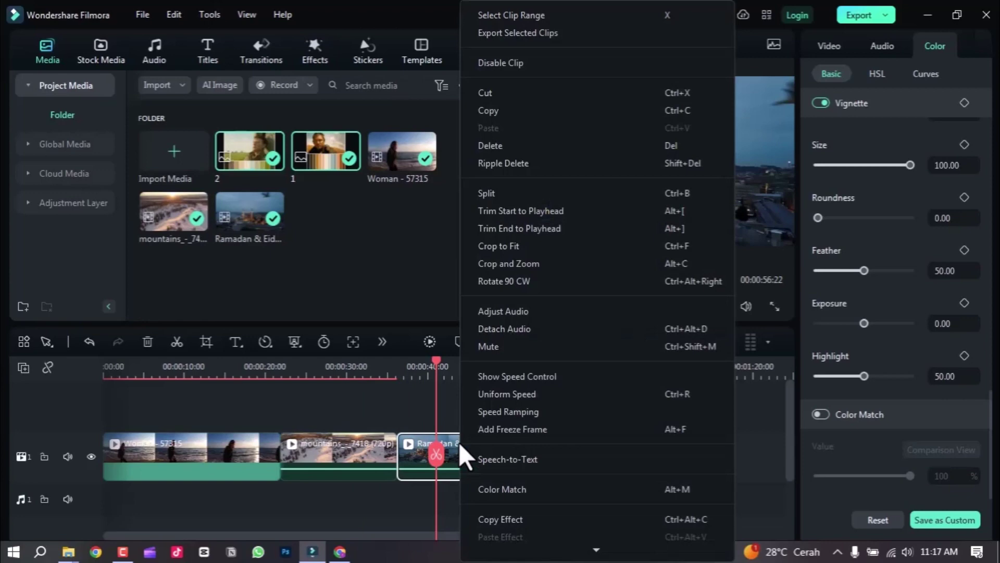
click(509, 491)
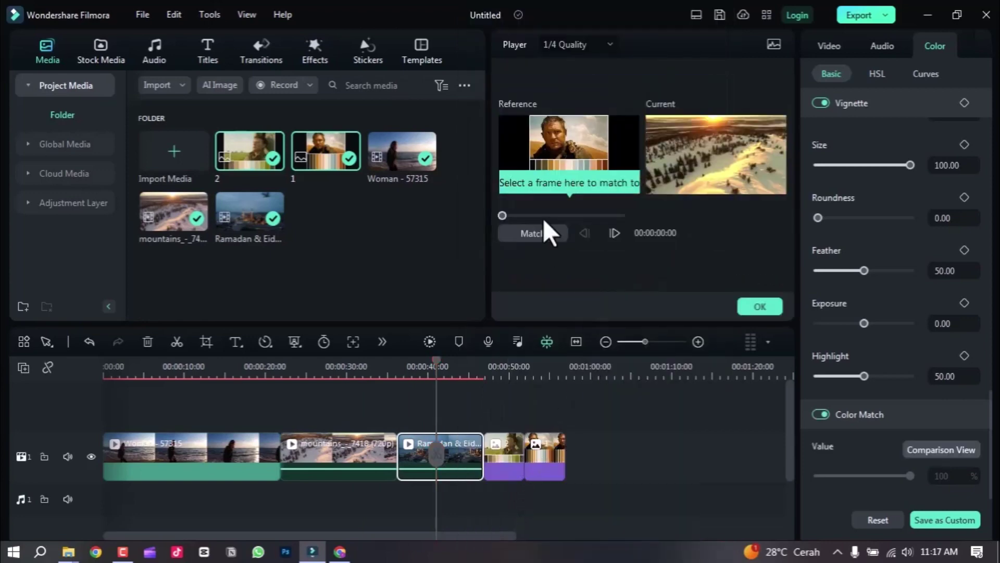
drag(514, 216, 630, 214)
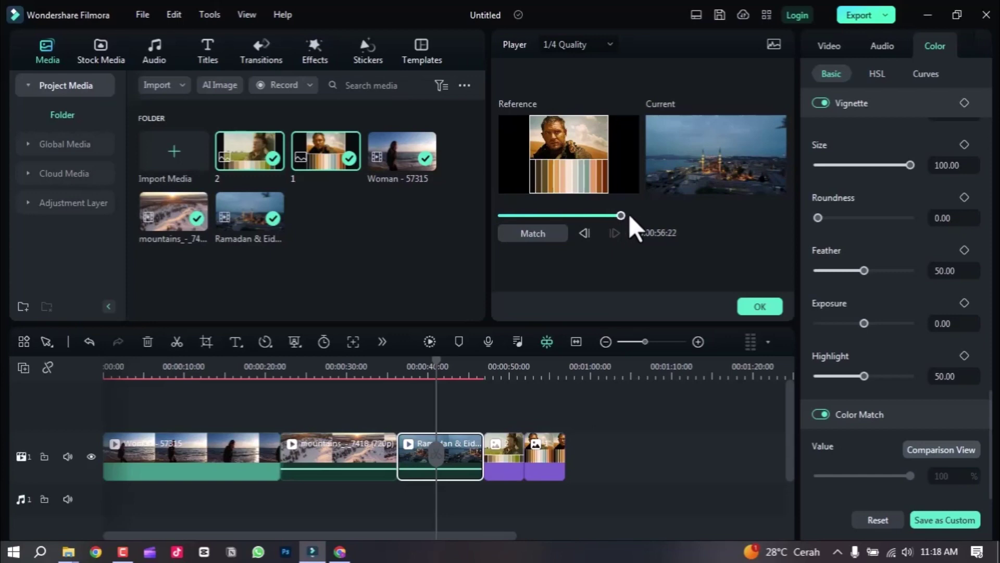
click(562, 233)
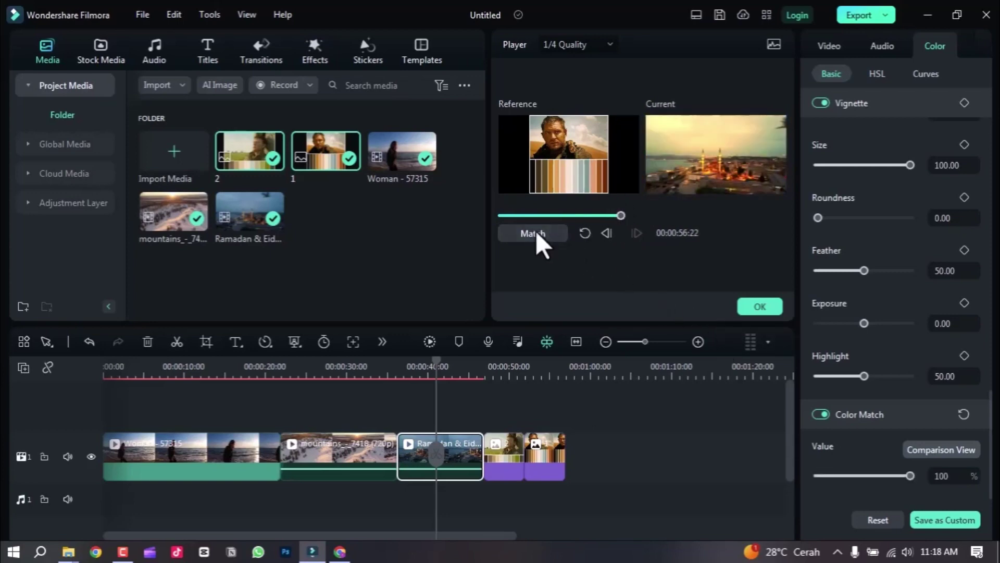
click(760, 306)
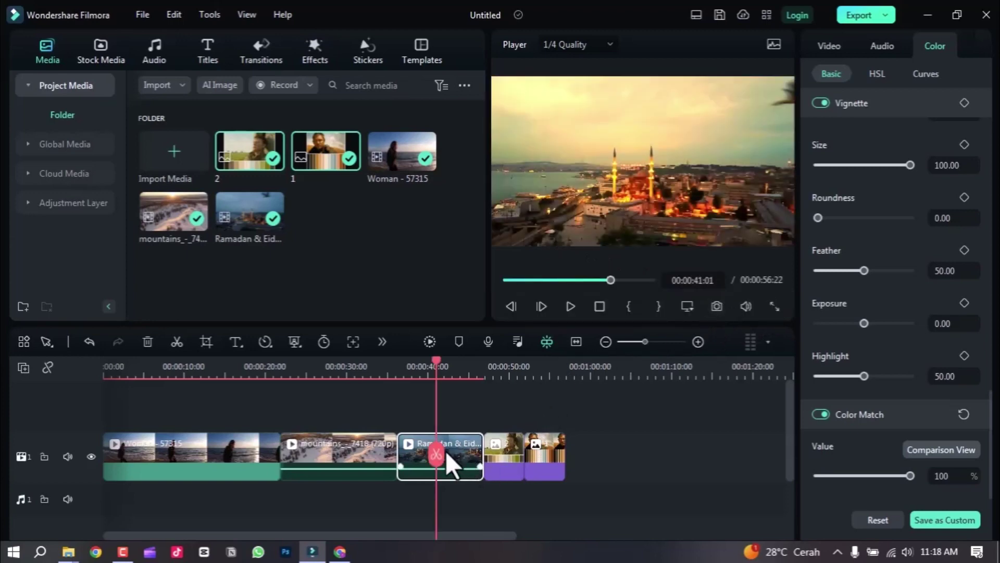
click(452, 395)
Compare the Ramadan city clip full screen without and with its colour match via undo/redo
click(91, 345)
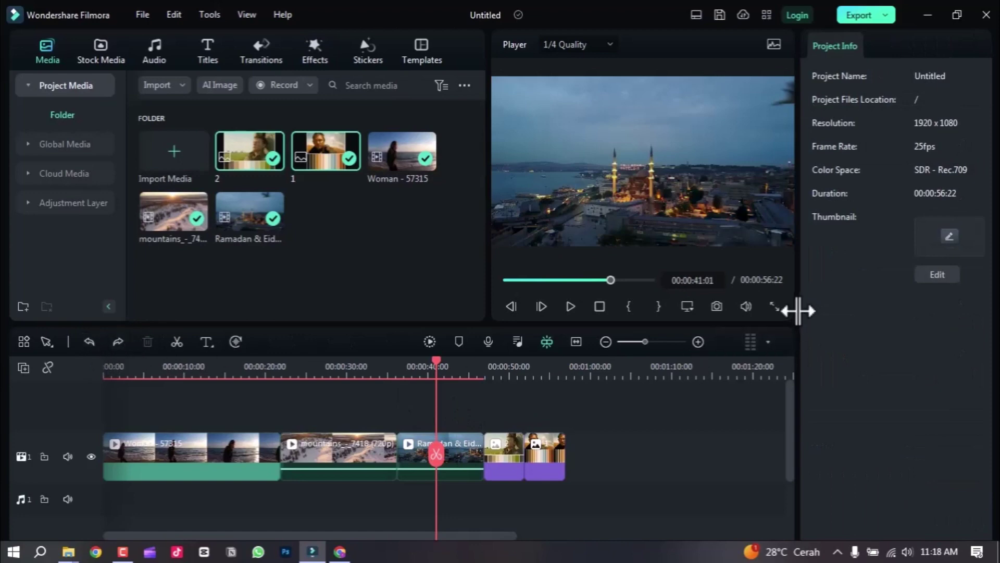
click(774, 308)
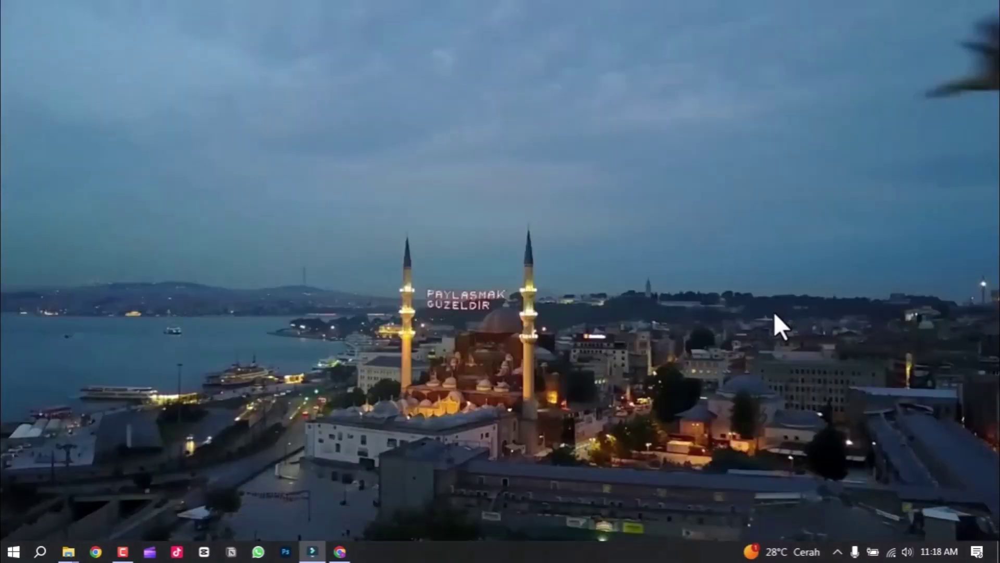
key(Escape)
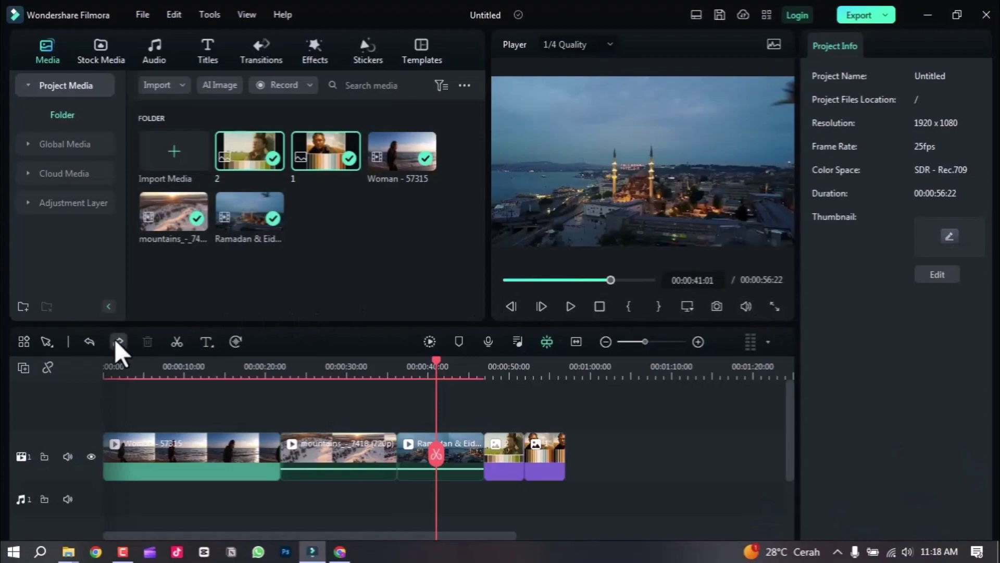
click(116, 341)
click(774, 307)
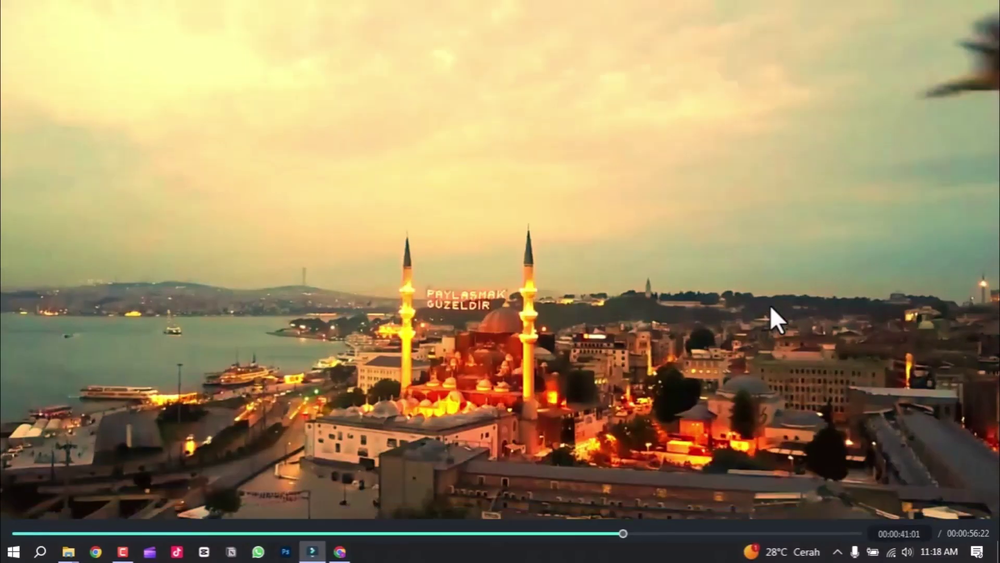
key(Escape)
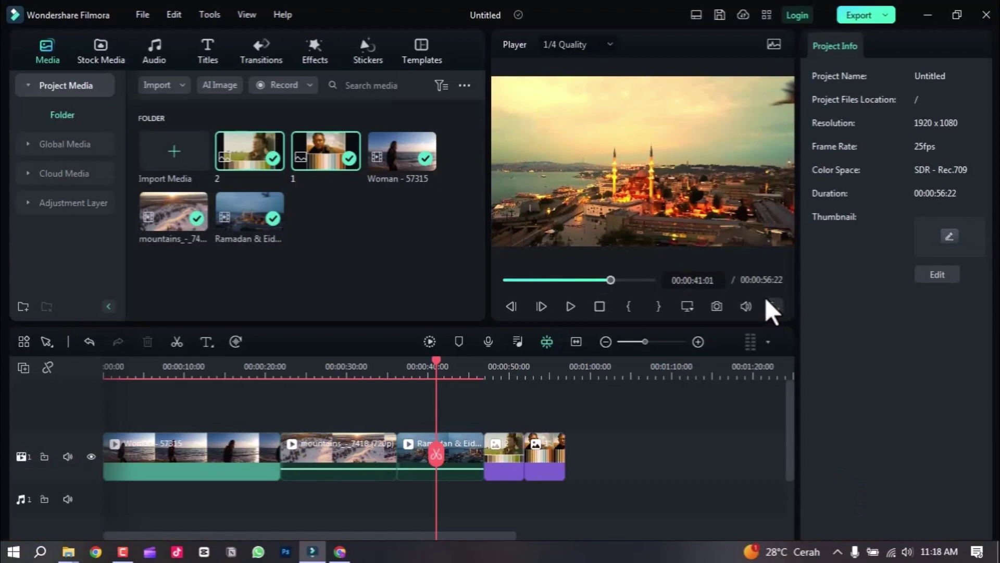
Lower the Ramadan clip's Color Match Value to 76 and preview the softer grade full screen
click(441, 442)
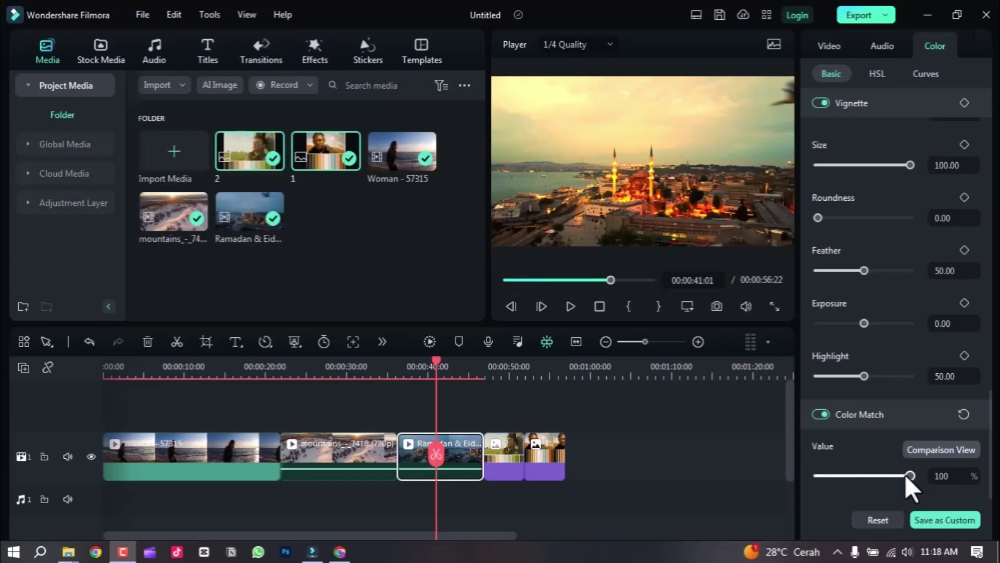
mouse_move(906, 473)
mouse_down()
mouse_move(876, 474)
mouse_move(888, 477)
mouse_up()
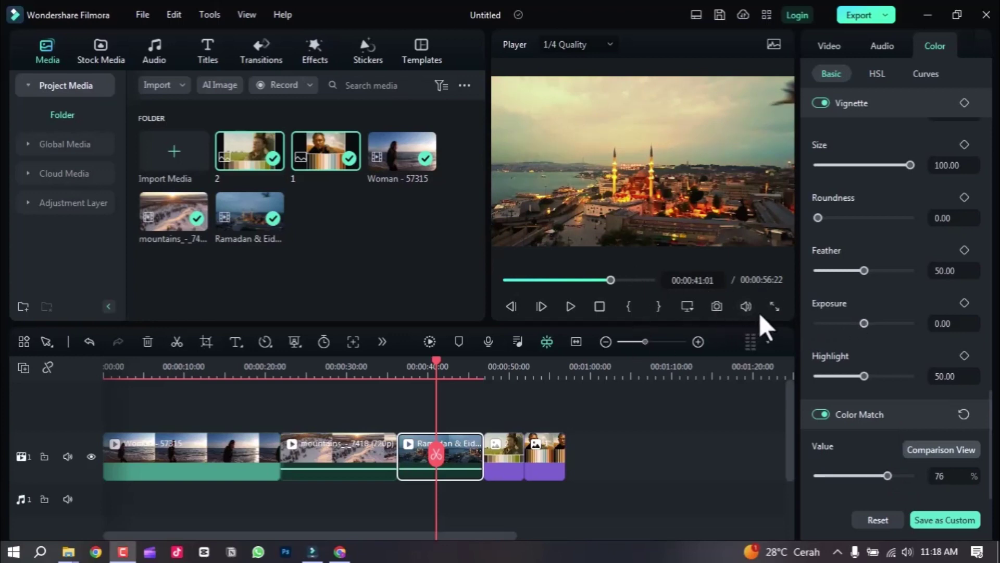
click(774, 307)
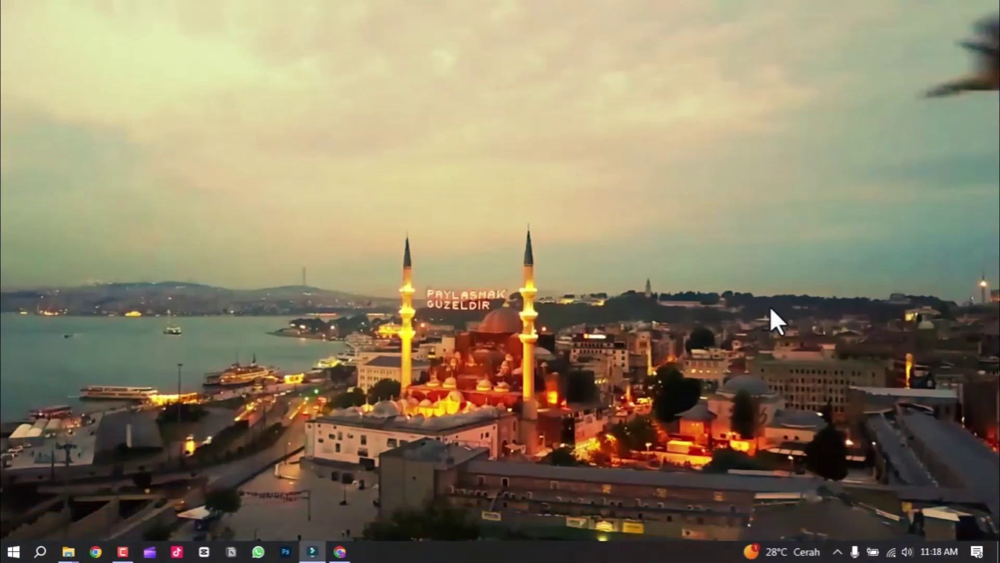
key(Escape)
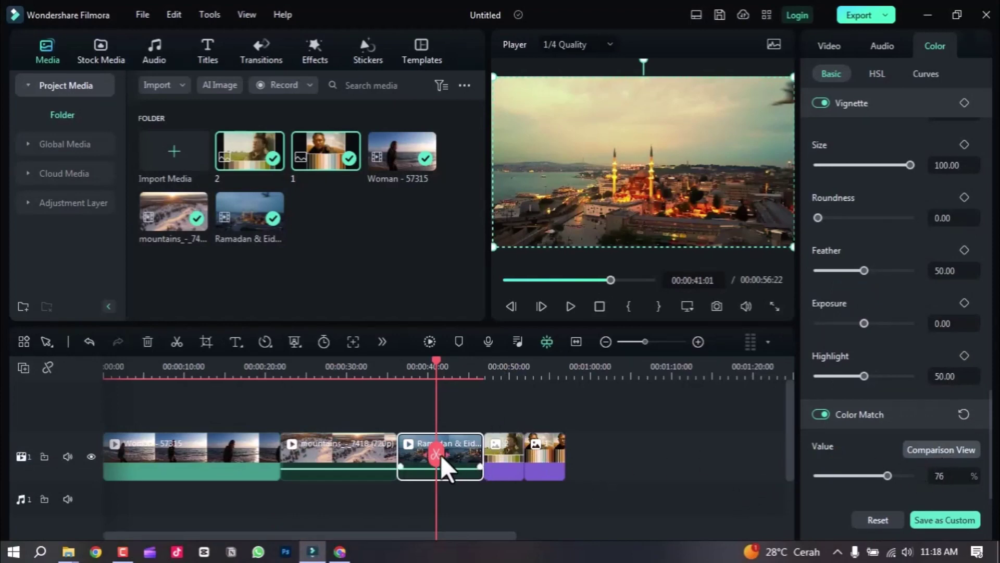
drag(441, 455, 445, 459)
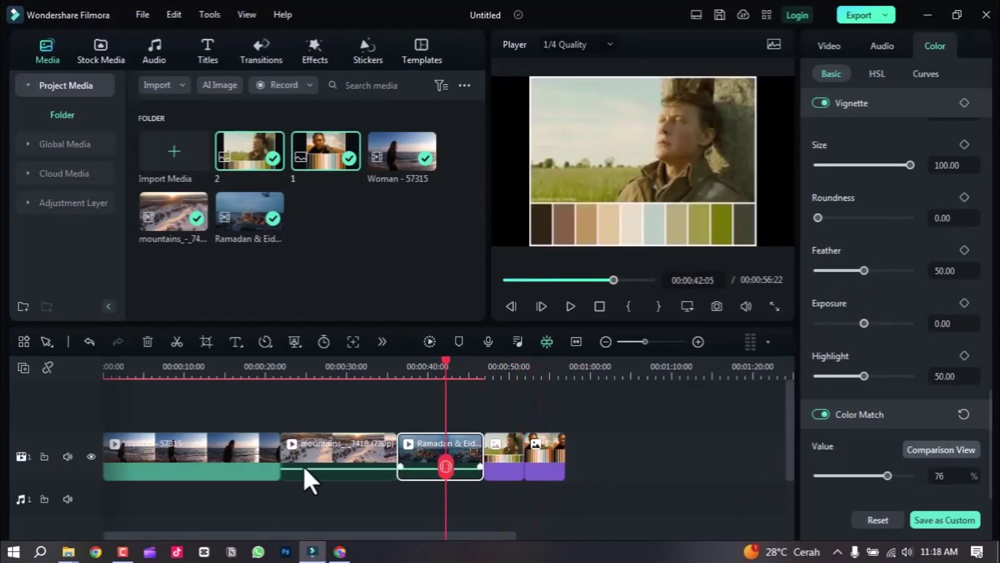
mouse_move(305, 466)
mouse_down()
mouse_move(517, 463)
mouse_move(531, 472)
mouse_move(520, 476)
mouse_up()
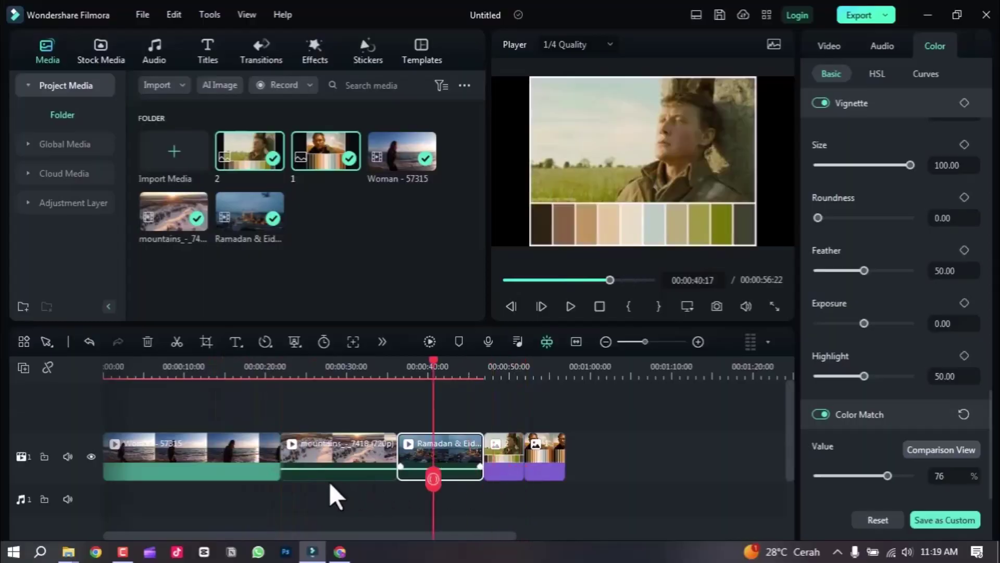
drag(331, 485, 233, 470)
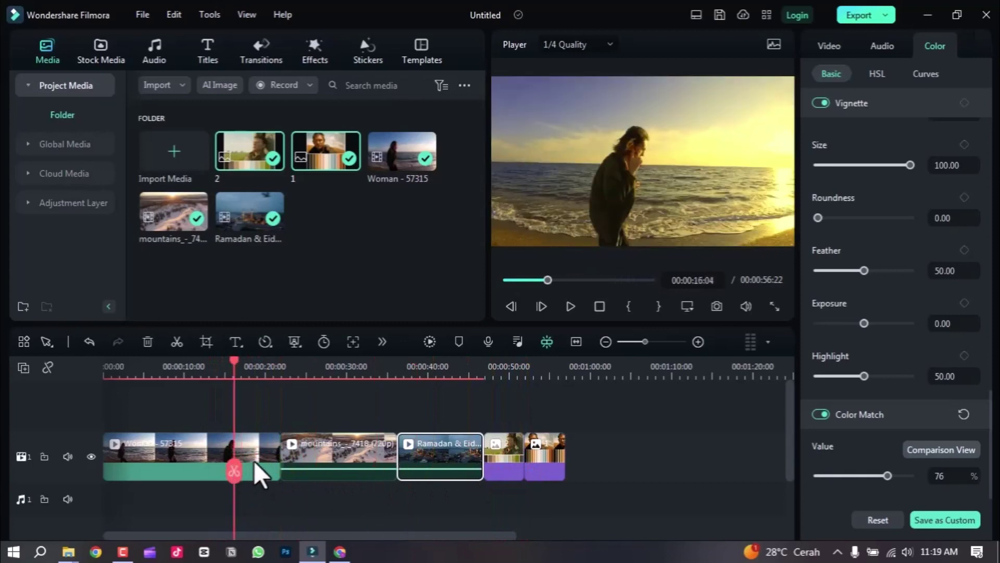